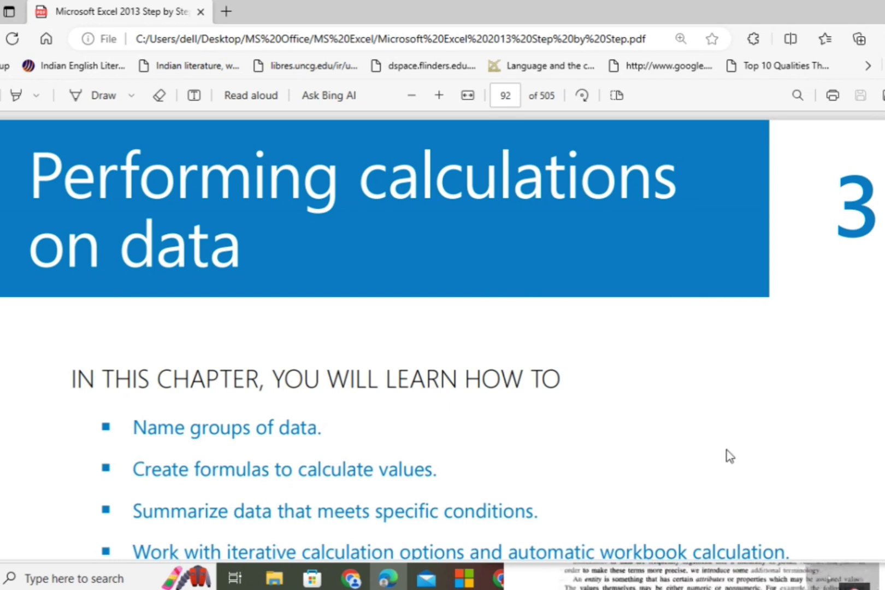
Scroll to page 93 and highlight the 'Naming groups of data' heading in green
scroll(730, 456, down, 4)
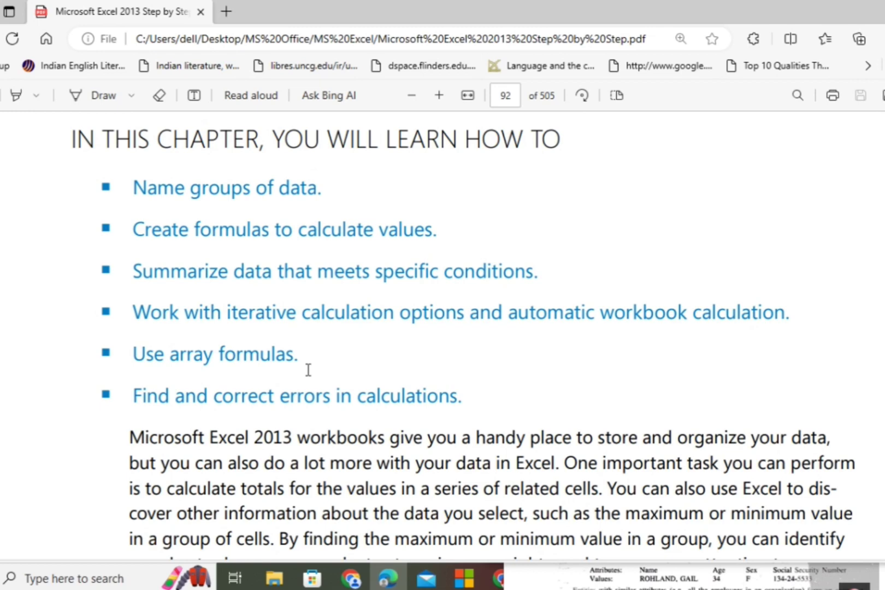
scroll(307, 370, down, 10)
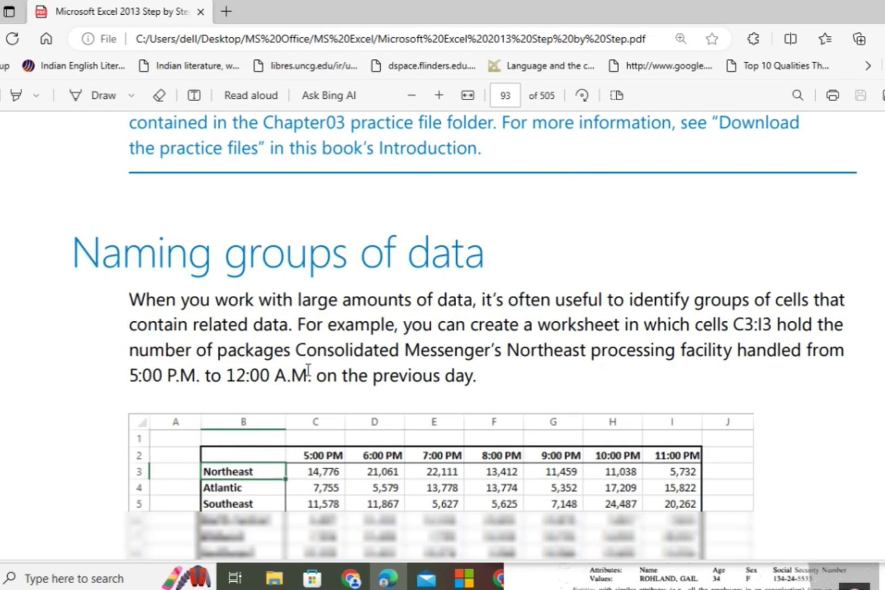
scroll(308, 369, down, 2)
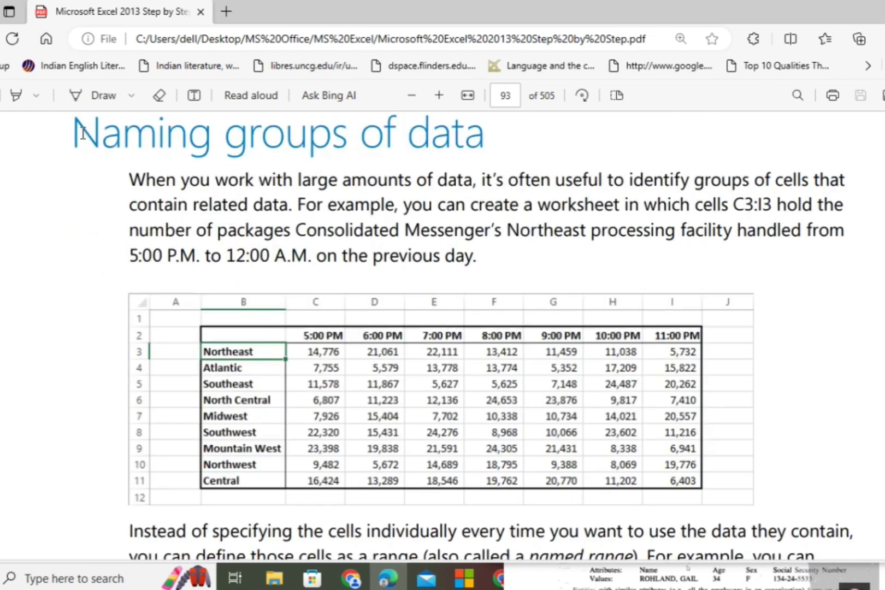
drag(82, 131, 484, 135)
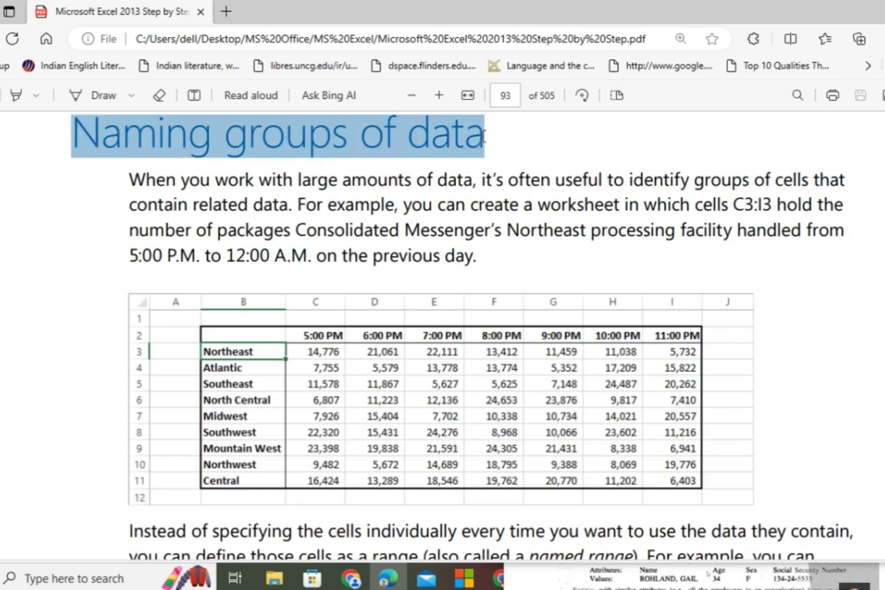
right_click(485, 136)
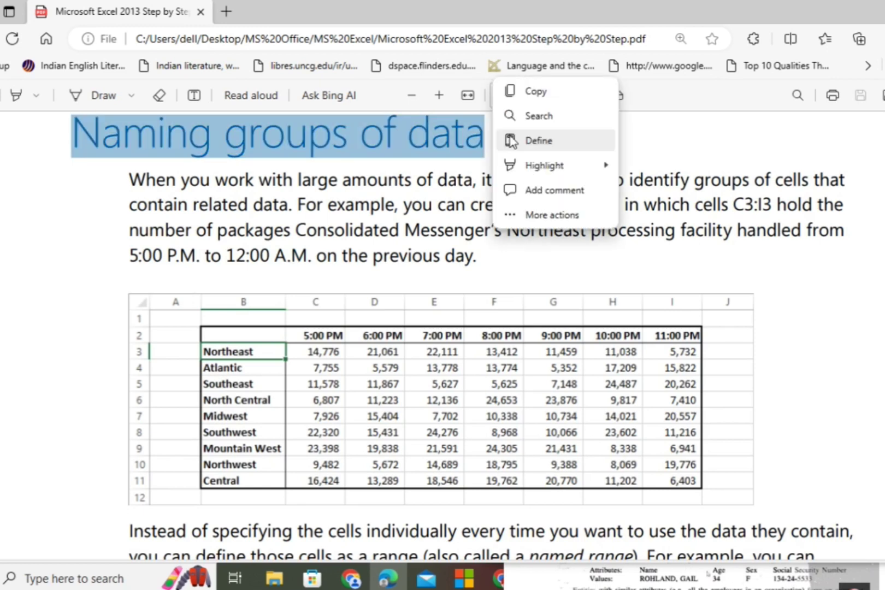
mouse_move(544, 165)
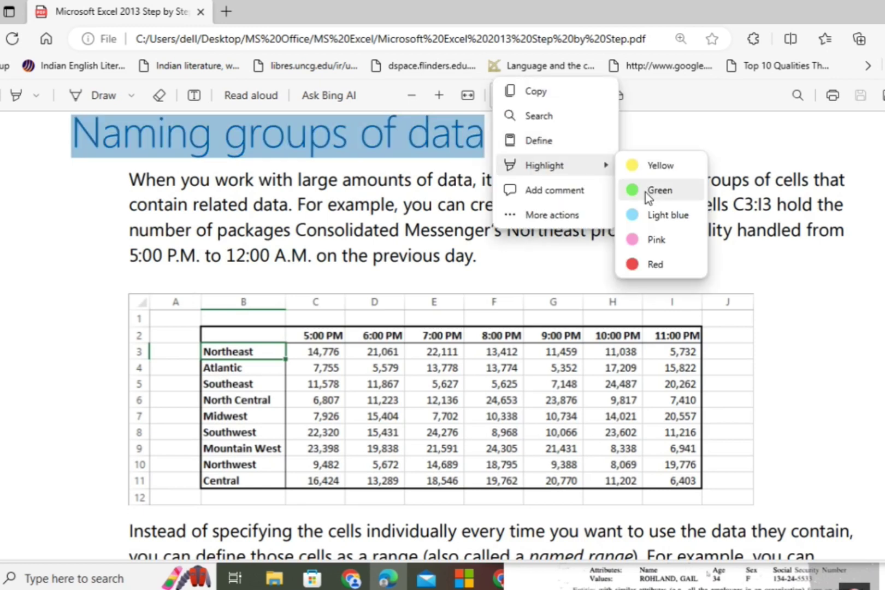
click(645, 193)
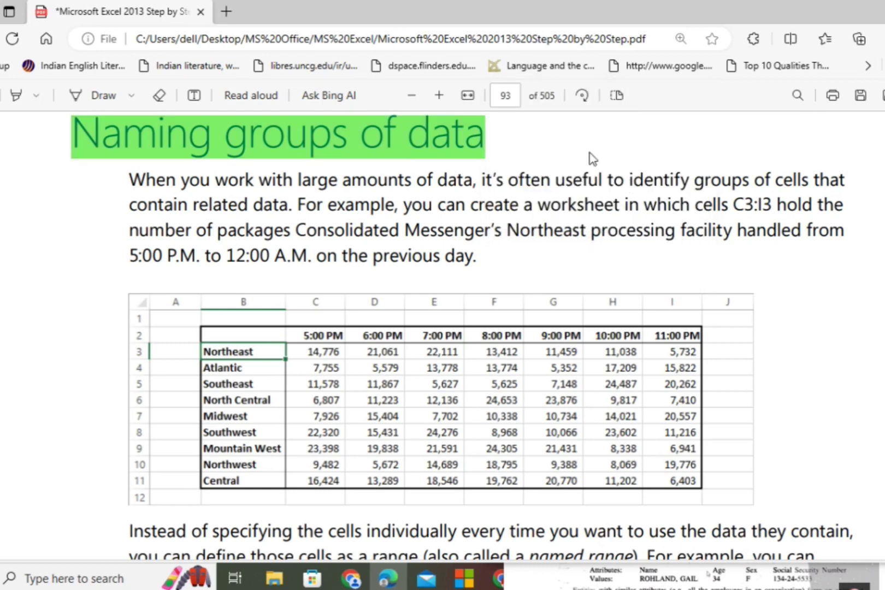
Highlight 'VehicleMiles' in yellow in the page 96 SET UP text and bring up the Chapter03 folder
scroll(591, 158, down, 7)
scroll(592, 158, down, 2)
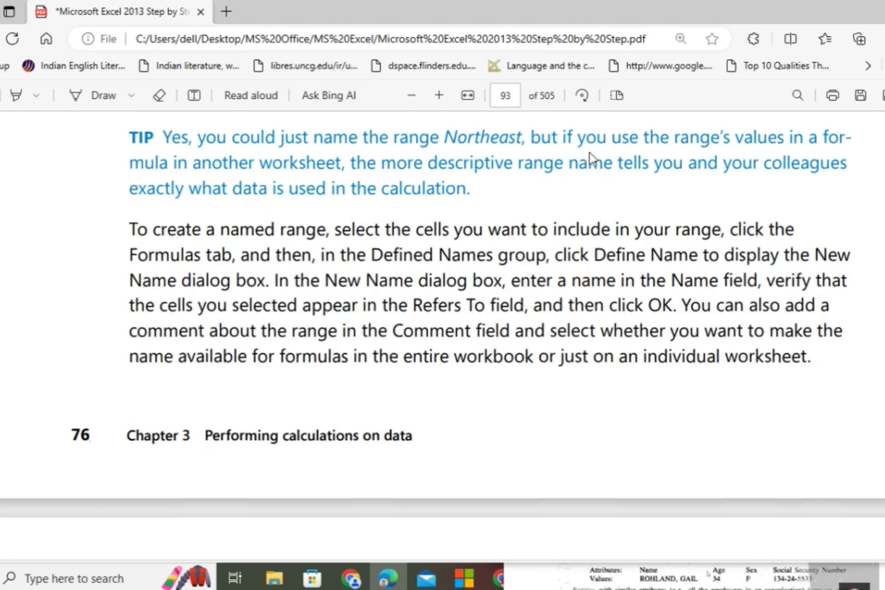
scroll(591, 158, down, 8)
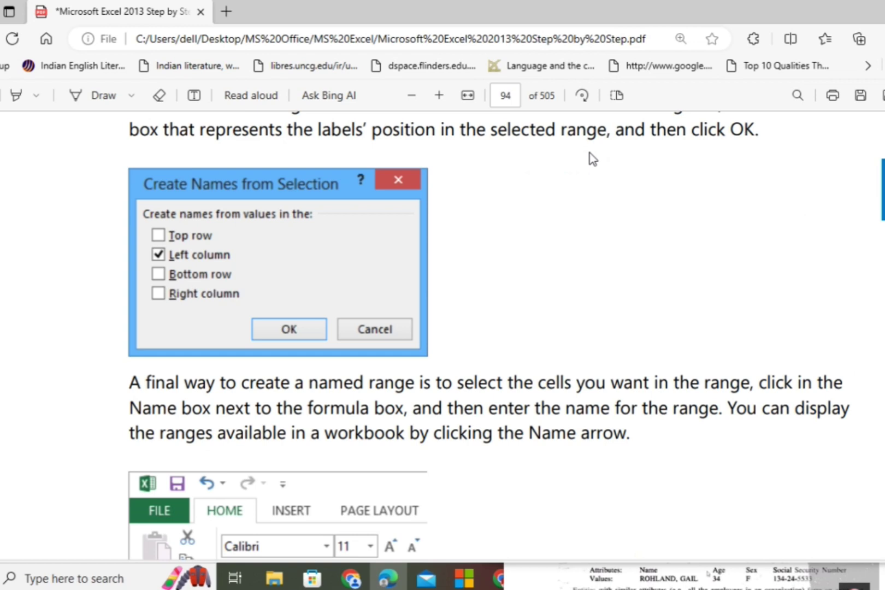
scroll(591, 158, down, 10)
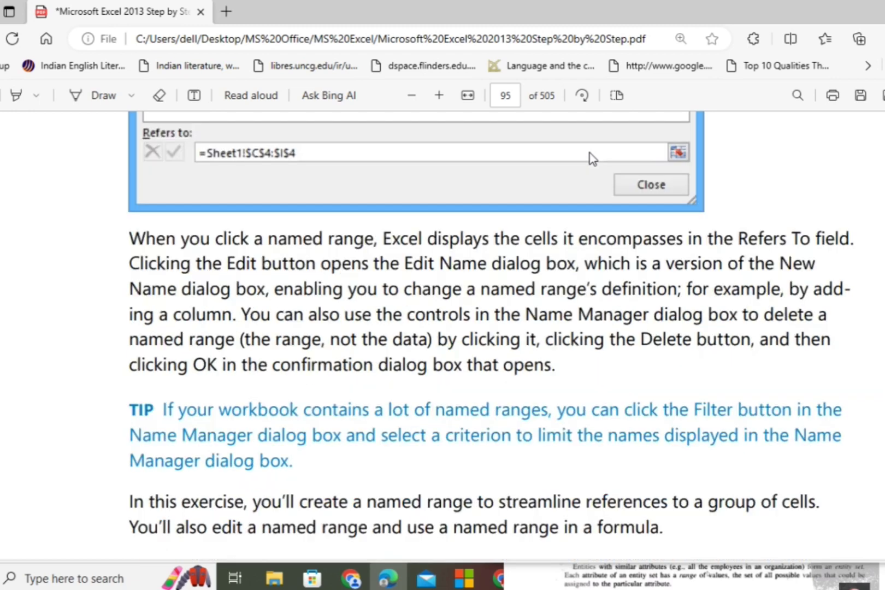
scroll(584, 156, down, 5)
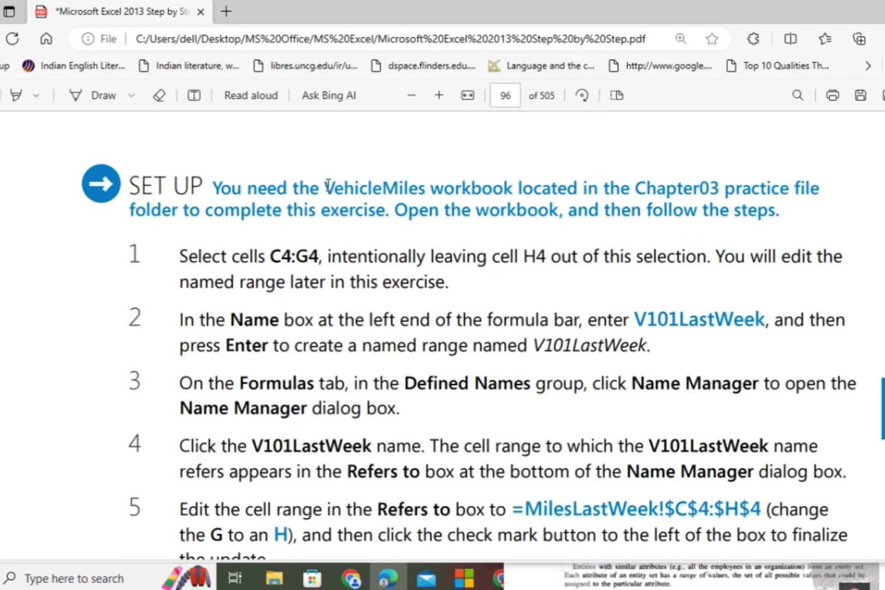
drag(326, 187, 423, 192)
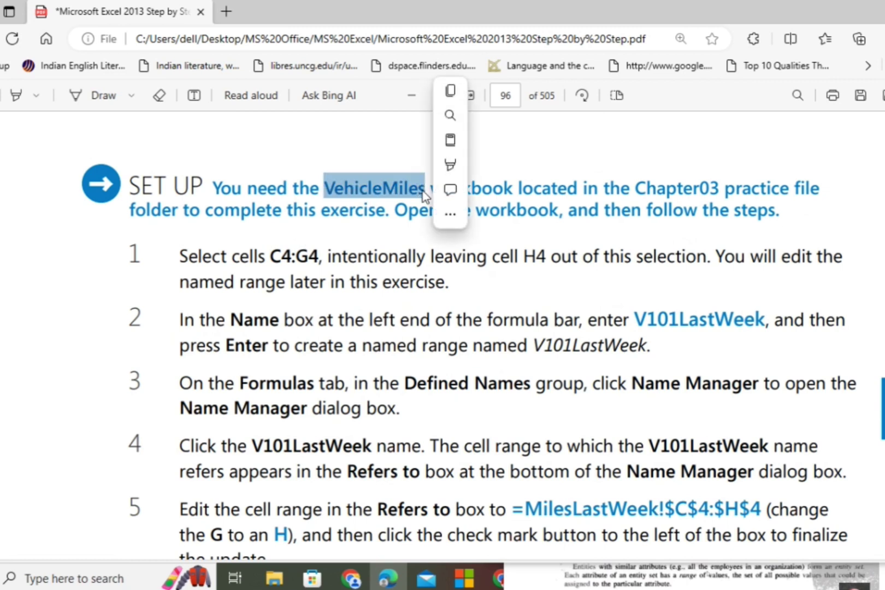
mouse_move(484, 164)
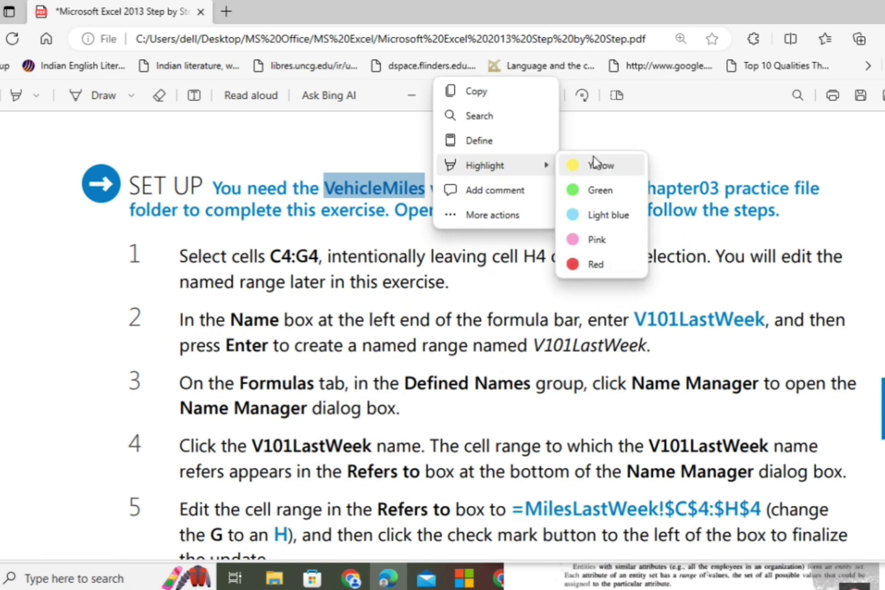
click(594, 162)
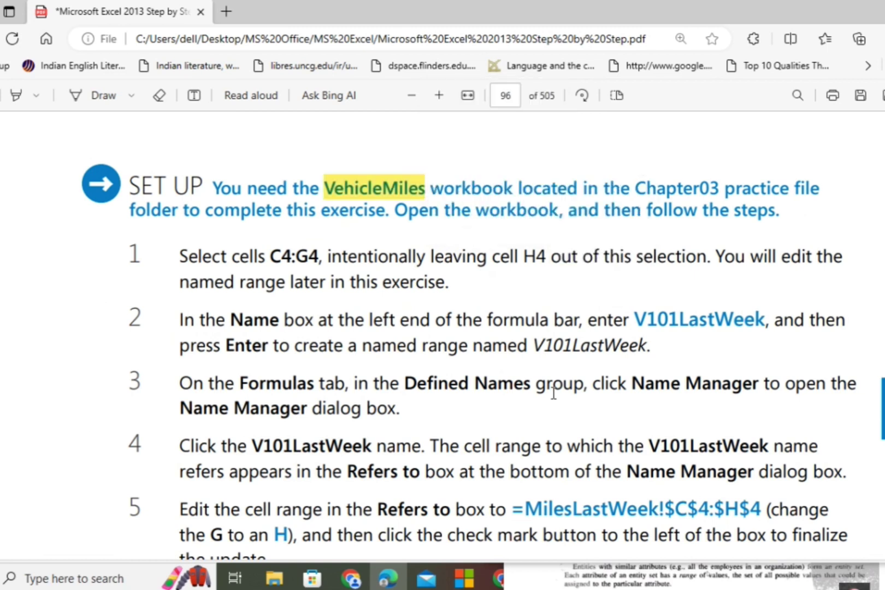
click(273, 578)
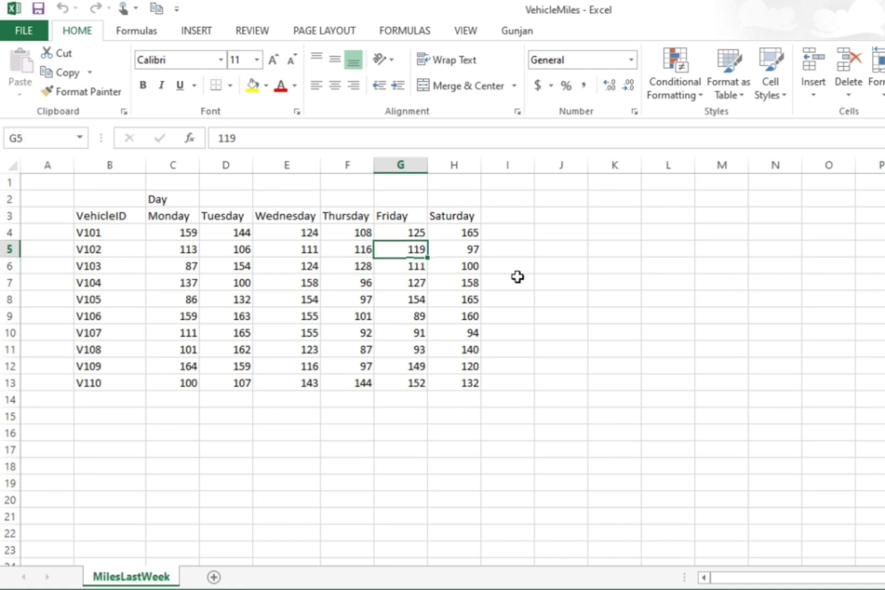
Jump to cell A1 of the VehicleMiles workbook, then return to the PDF guide
key(ctrl+Home)
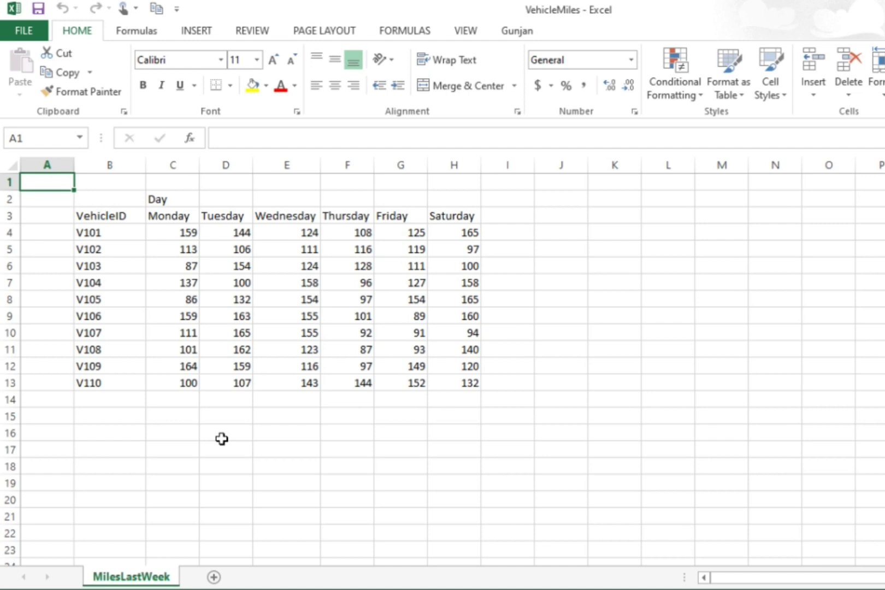
key(alt+Tab)
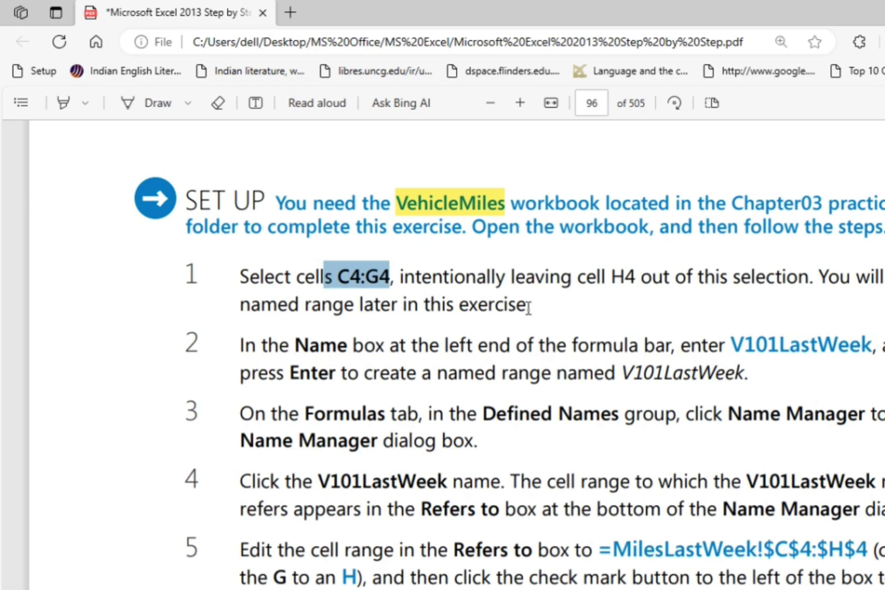
Clear the text selection in the PDF to read step 1
click(528, 307)
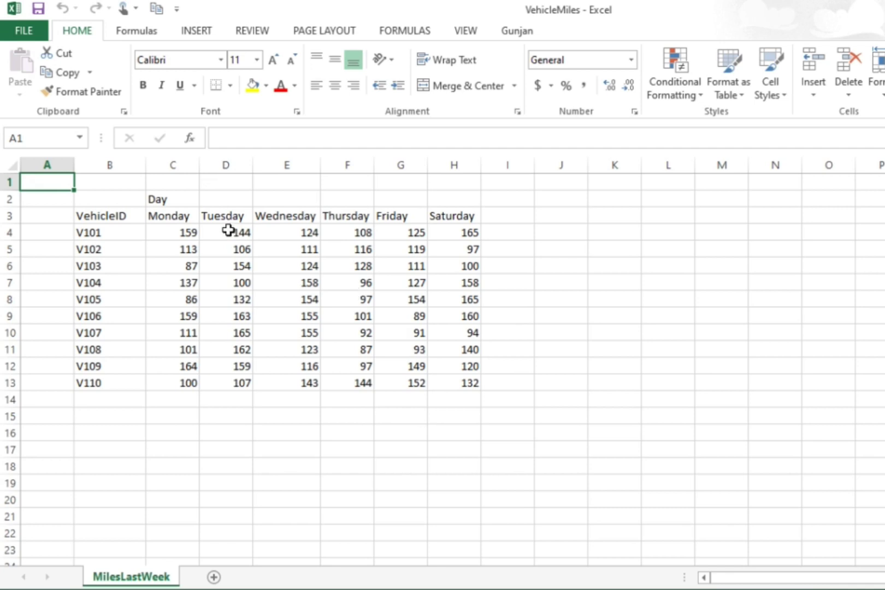
Name V101's mileage cells C4:G4 'VehicleMiles' through the Name Box
mouse_move(228, 229)
mouse_down()
mouse_move(379, 217)
mouse_move(358, 223)
mouse_move(388, 220)
mouse_move(399, 230)
mouse_up()
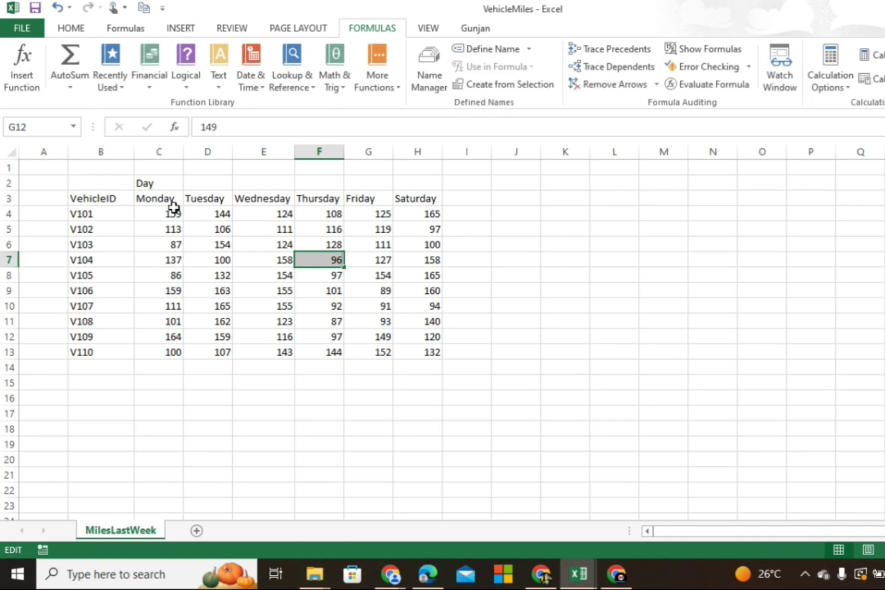
click(167, 210)
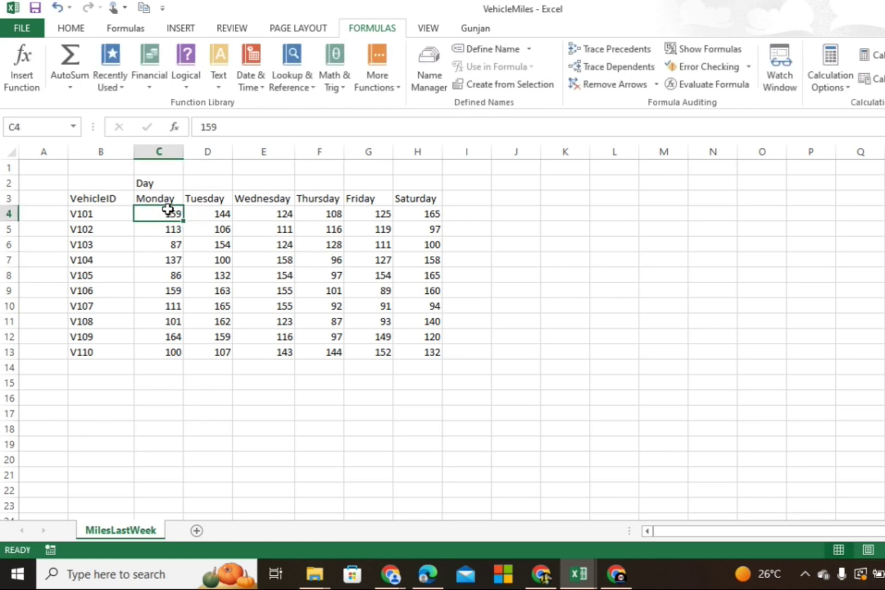
drag(167, 210, 379, 213)
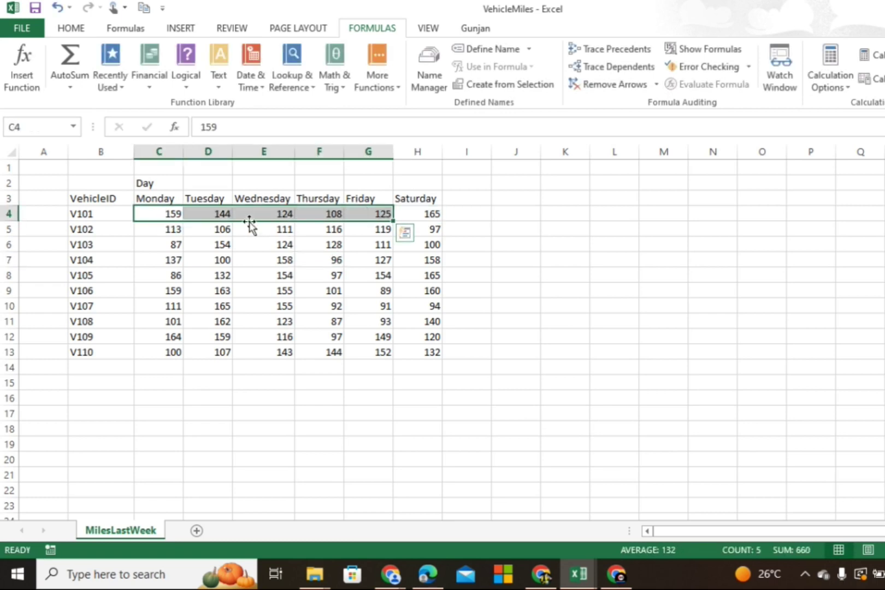
click(33, 127)
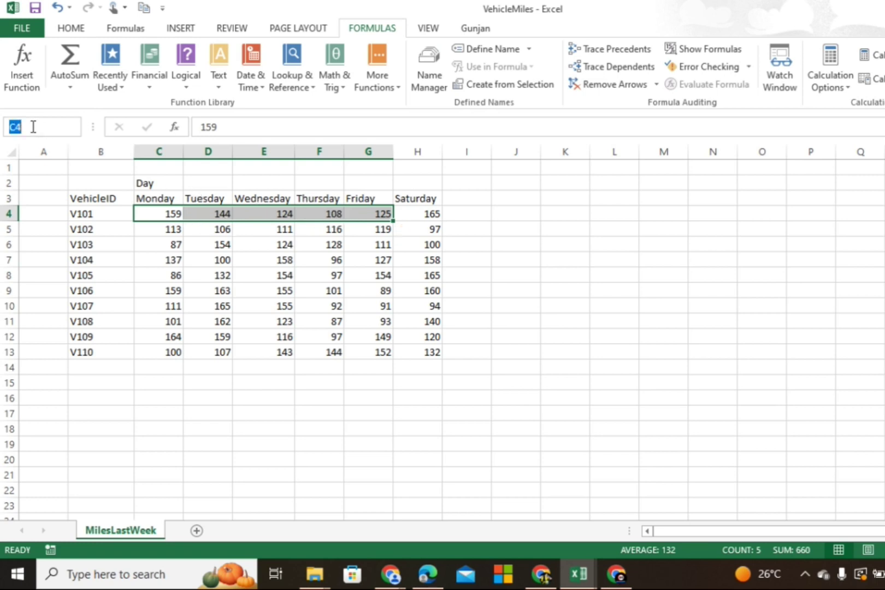
text(V)
text(eh)
text(ic)
text(le)
text(Mi)
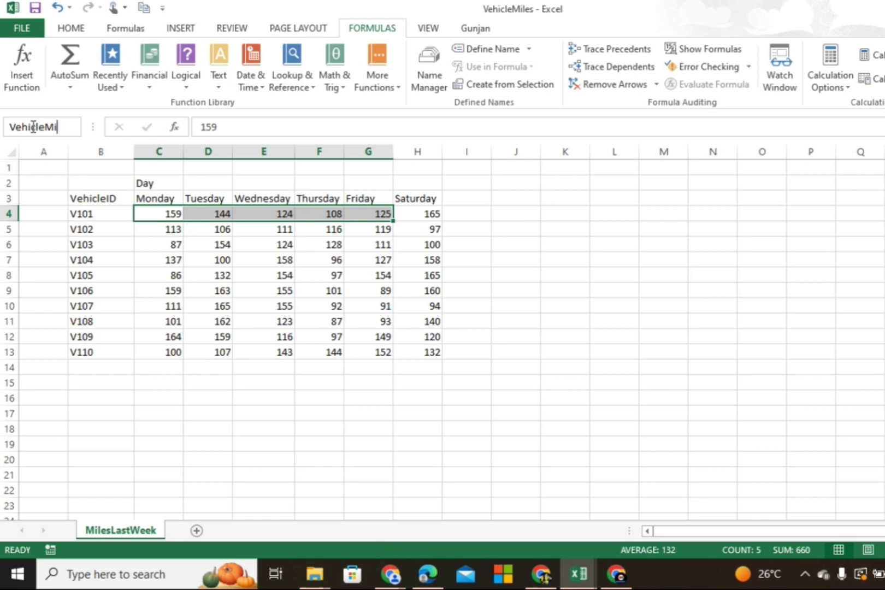
text(les)
key(Return)
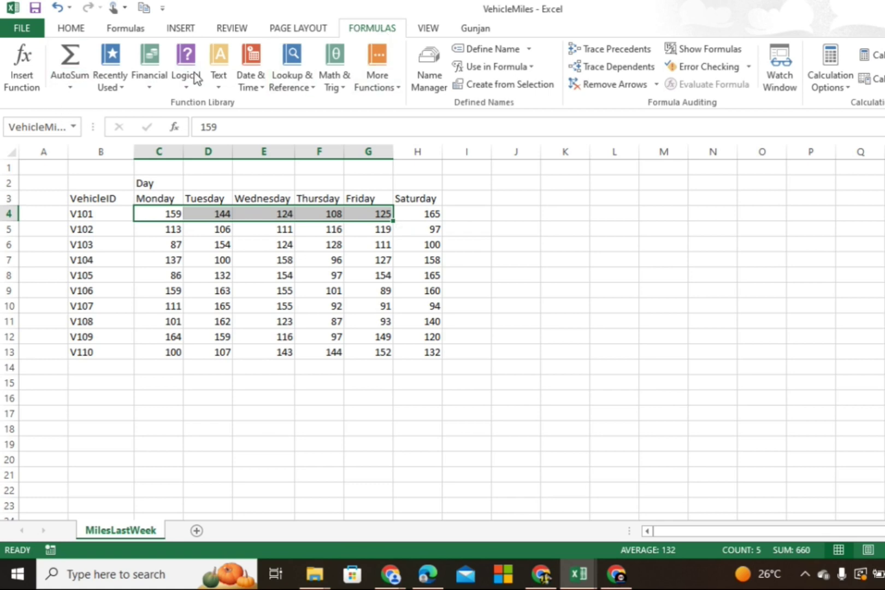
In Name Manager, change the VehicleMiles reference end from $G$4 to $H$4, then close it
click(431, 71)
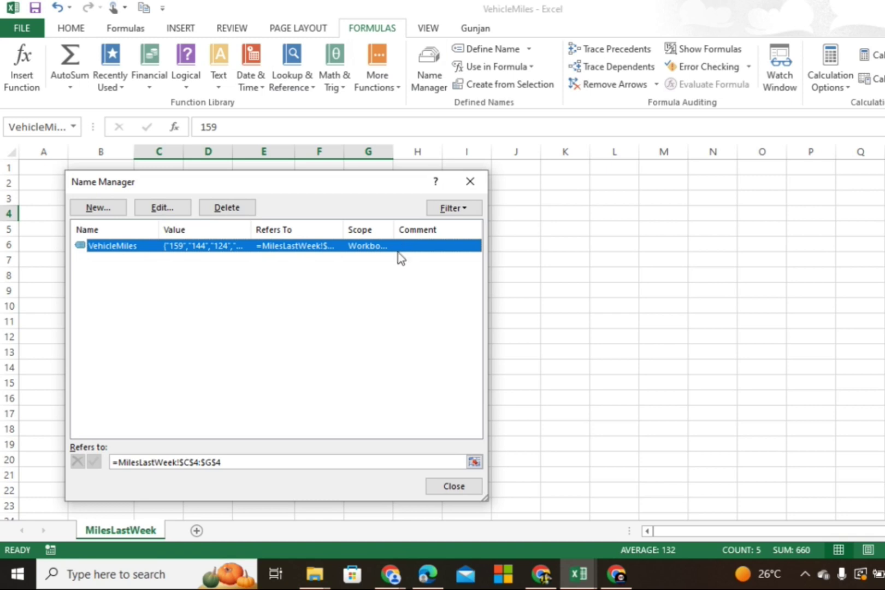
click(393, 267)
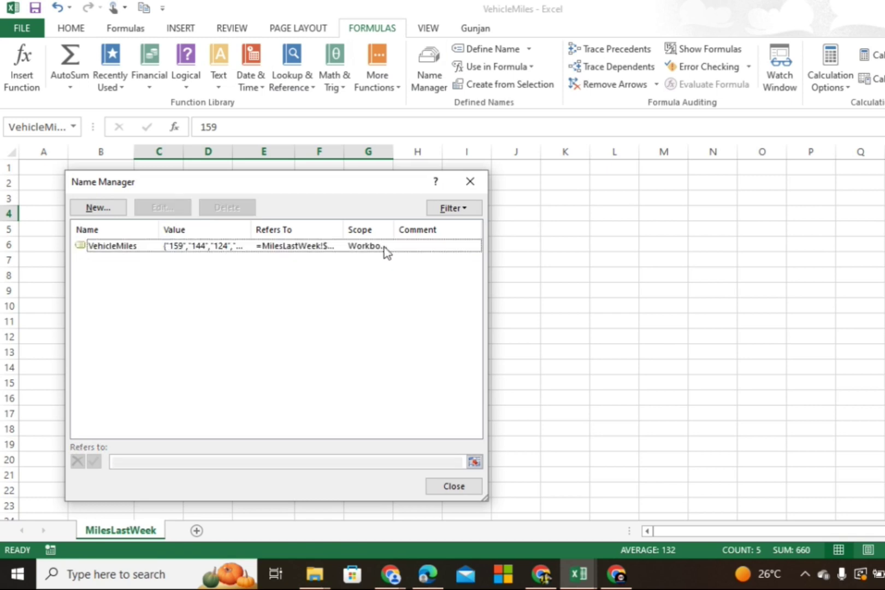
click(382, 249)
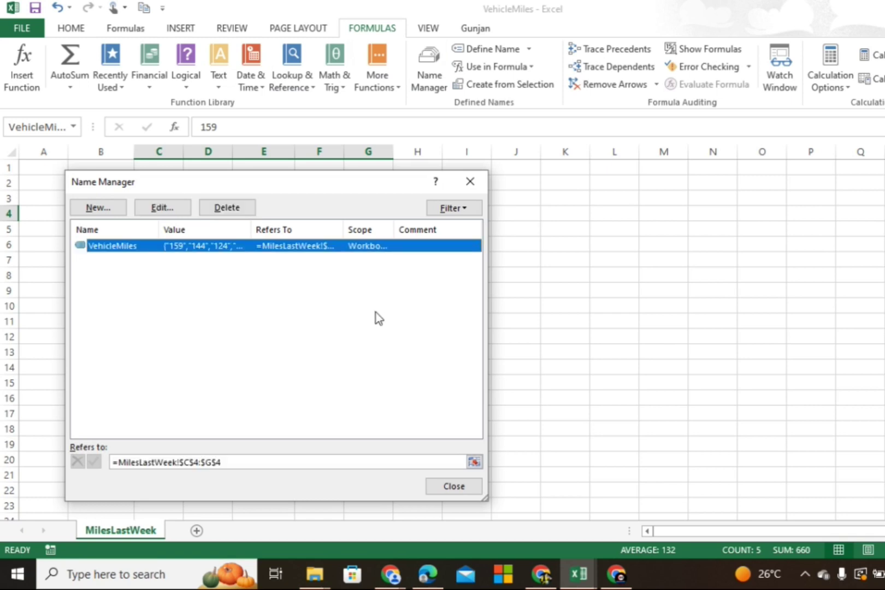
click(213, 461)
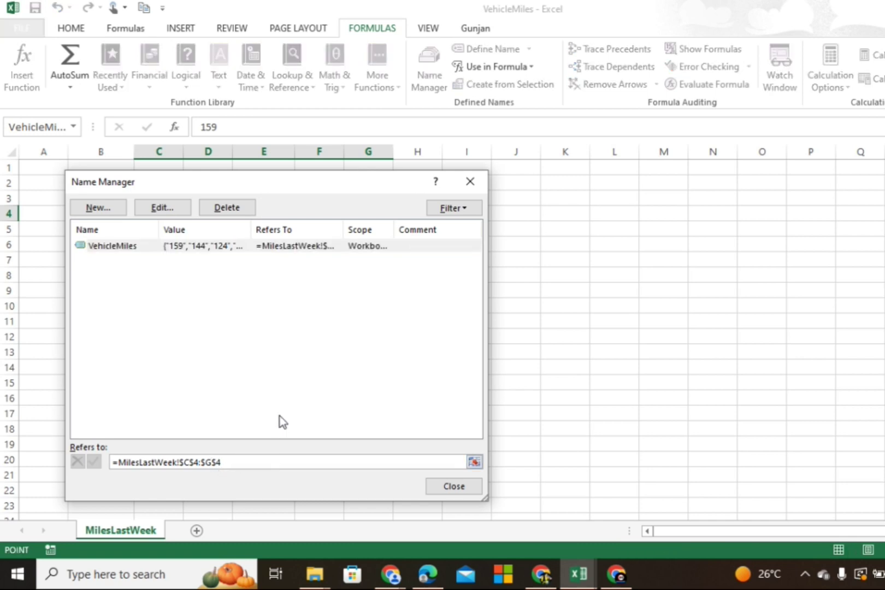
key(BackSpace)
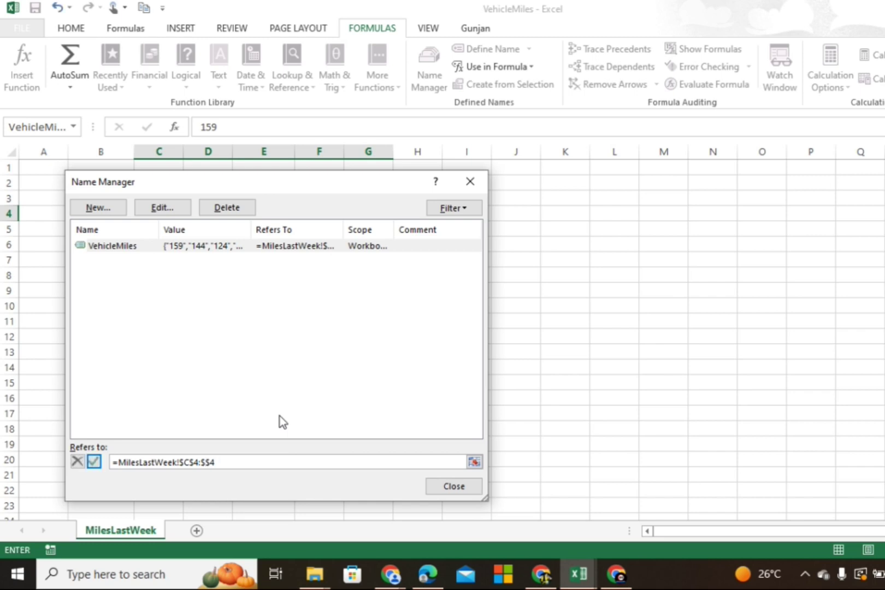
text(H)
click(88, 463)
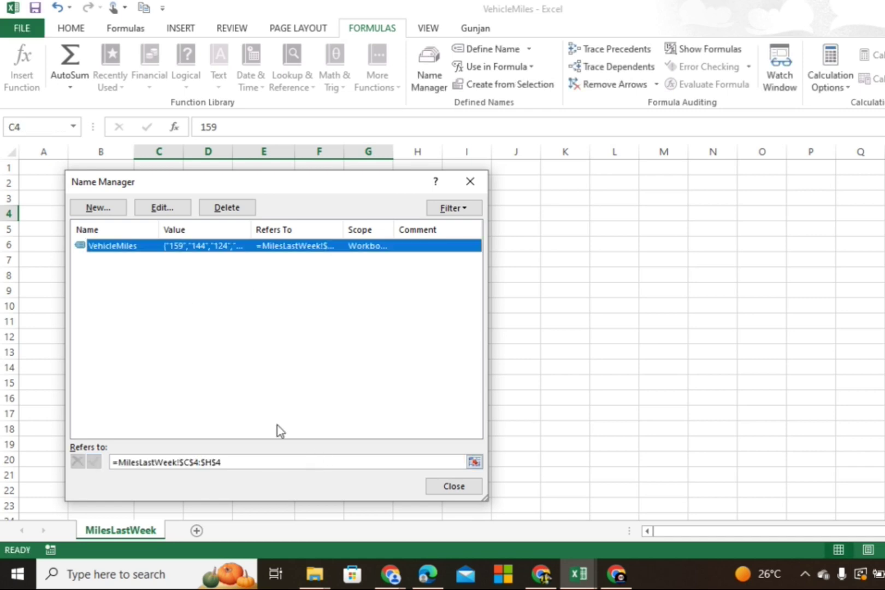
click(458, 485)
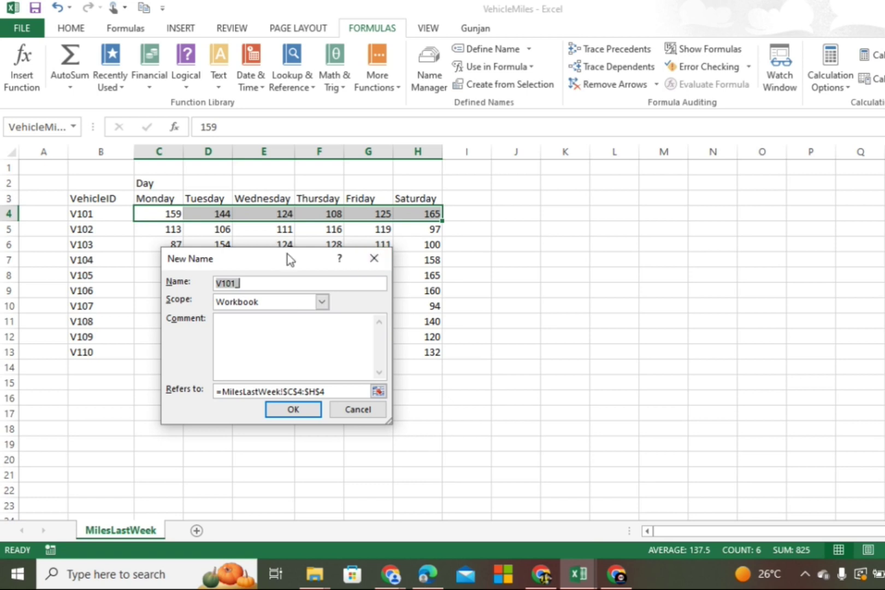
Replace the suggested name V101_ with 'Hello' for C4:H4 and confirm it
key(BackSpace)
text(He)
text(llo)
click(300, 413)
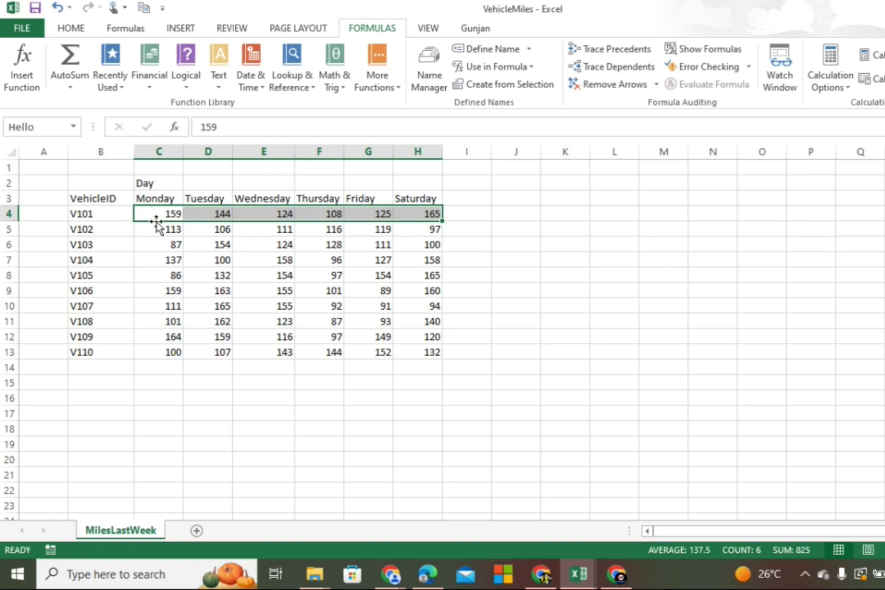
Enter =SUM(Hello) in cell A1 so it shows 825
click(173, 230)
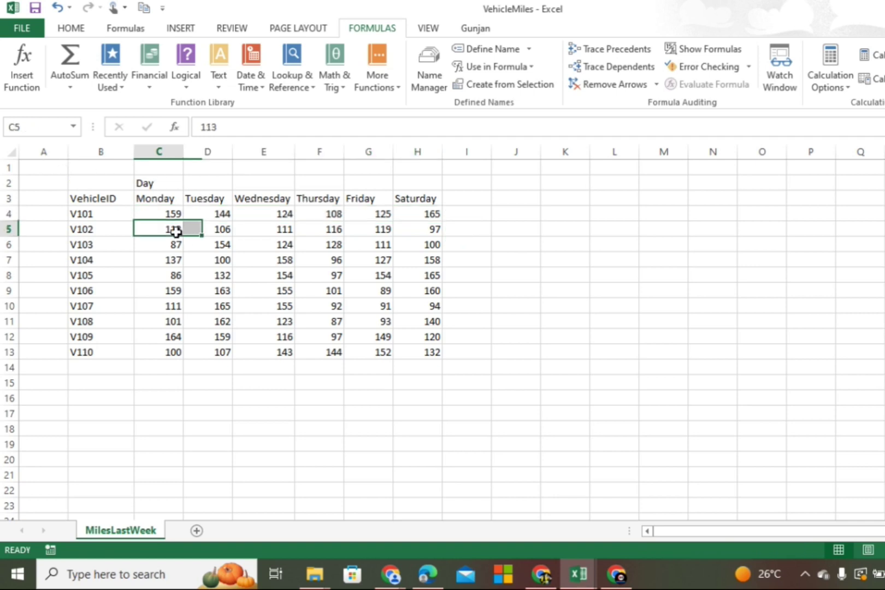
click(238, 214)
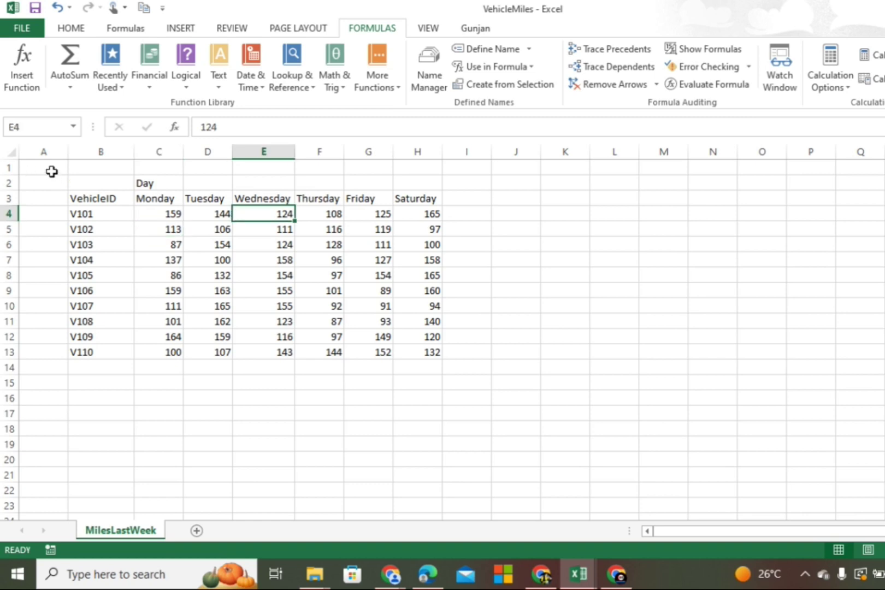
click(51, 171)
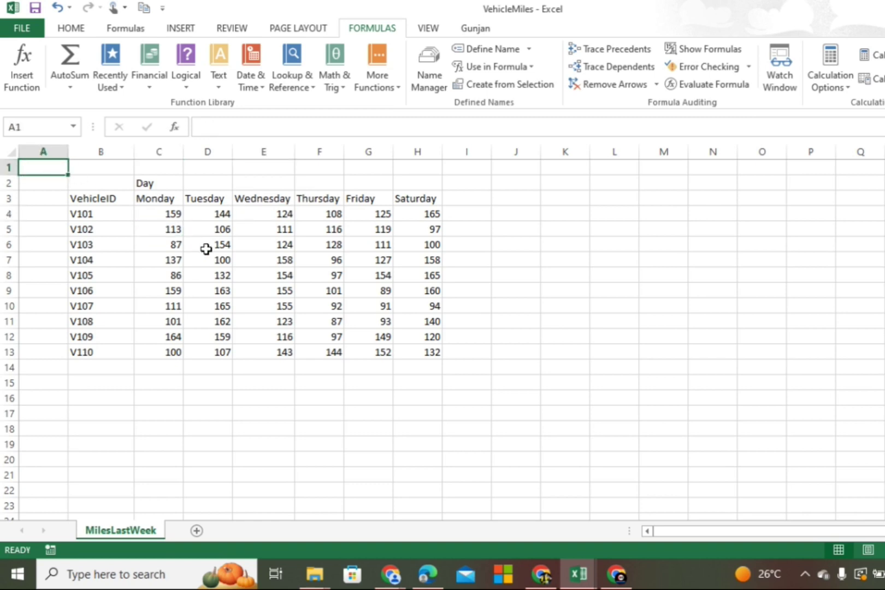
text(=)
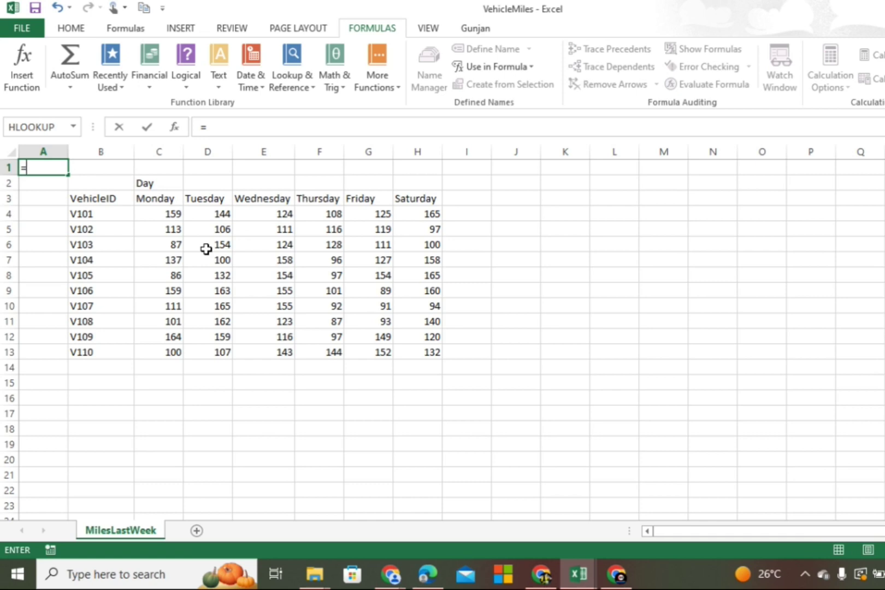
text(sum)
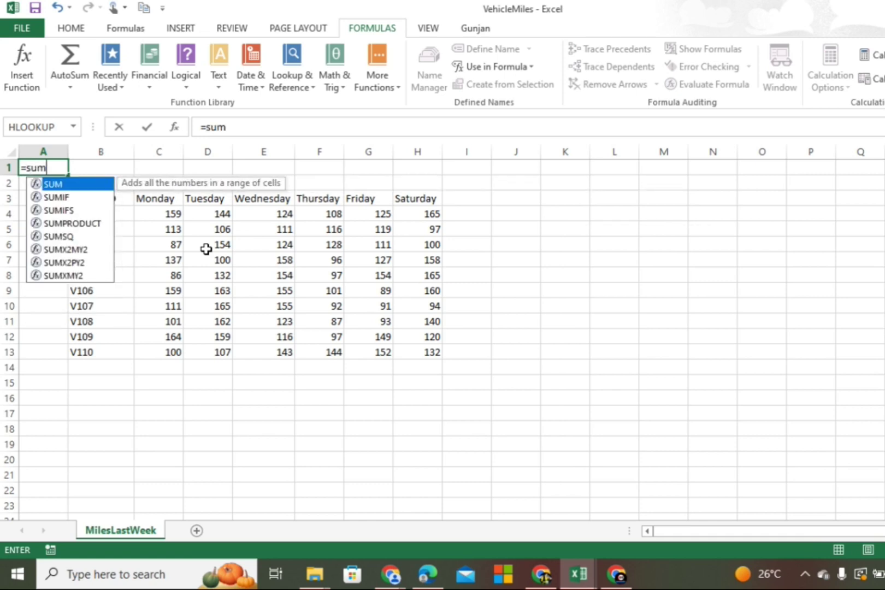
text(()
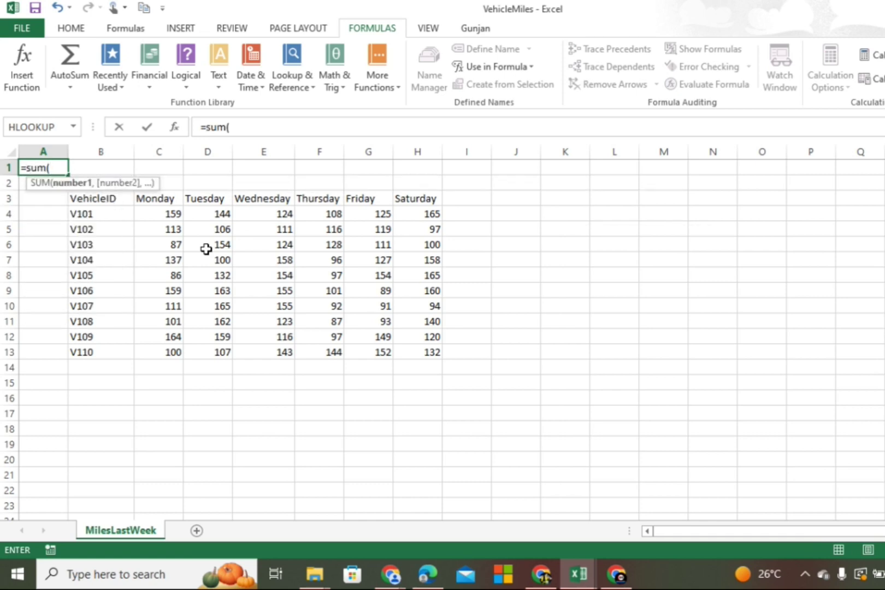
click(72, 128)
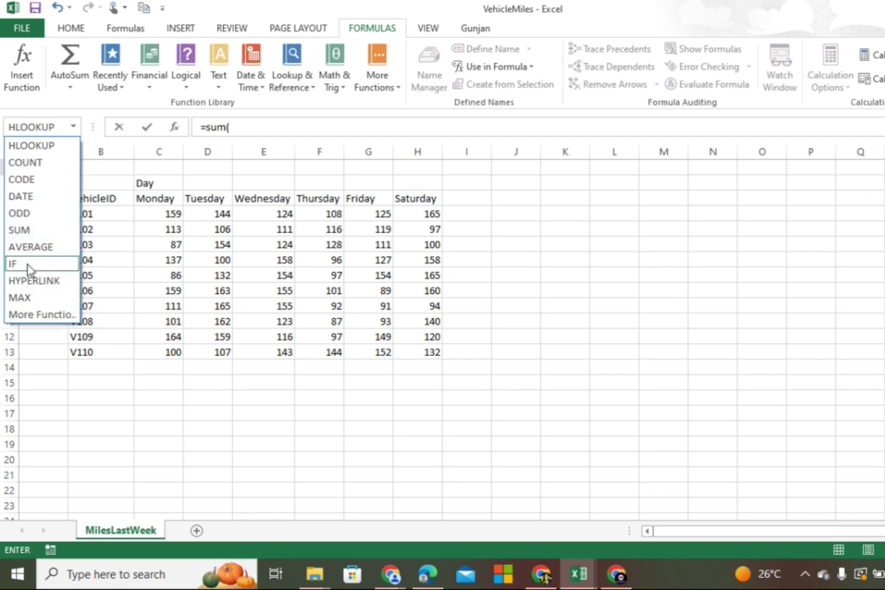
click(72, 127)
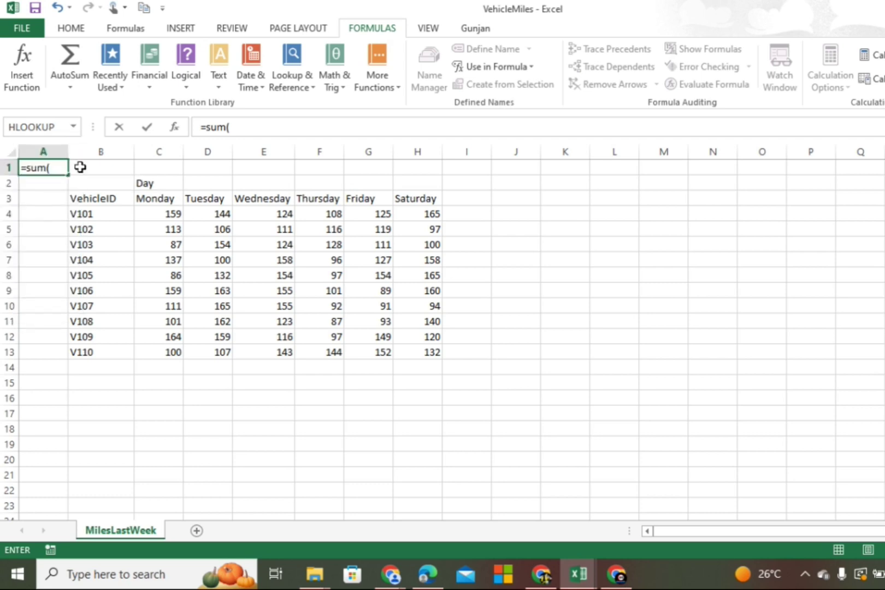
click(57, 168)
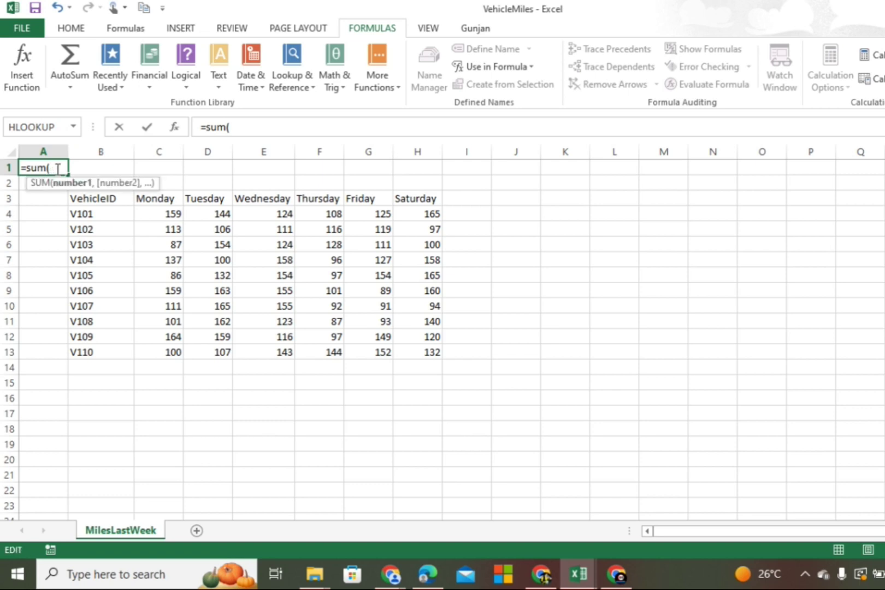
text(H)
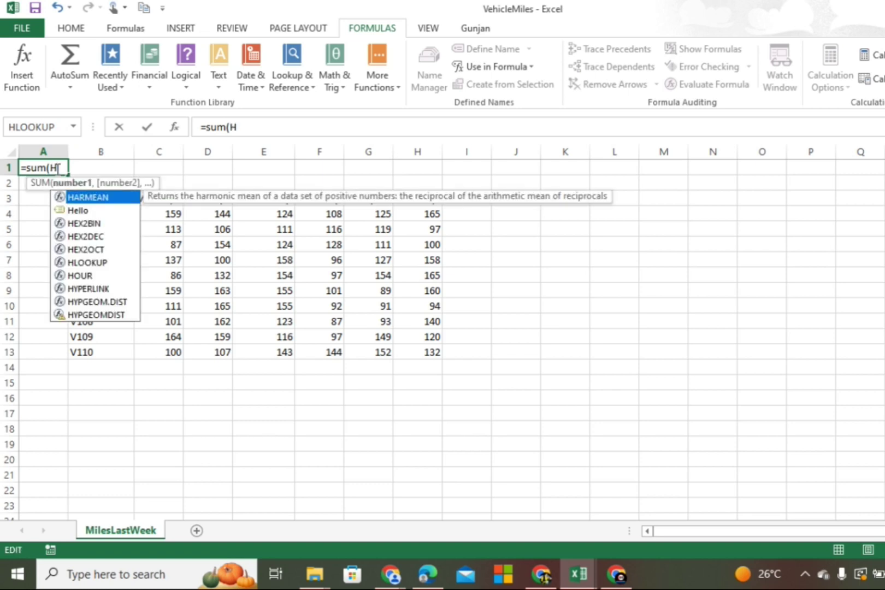
text(ello)
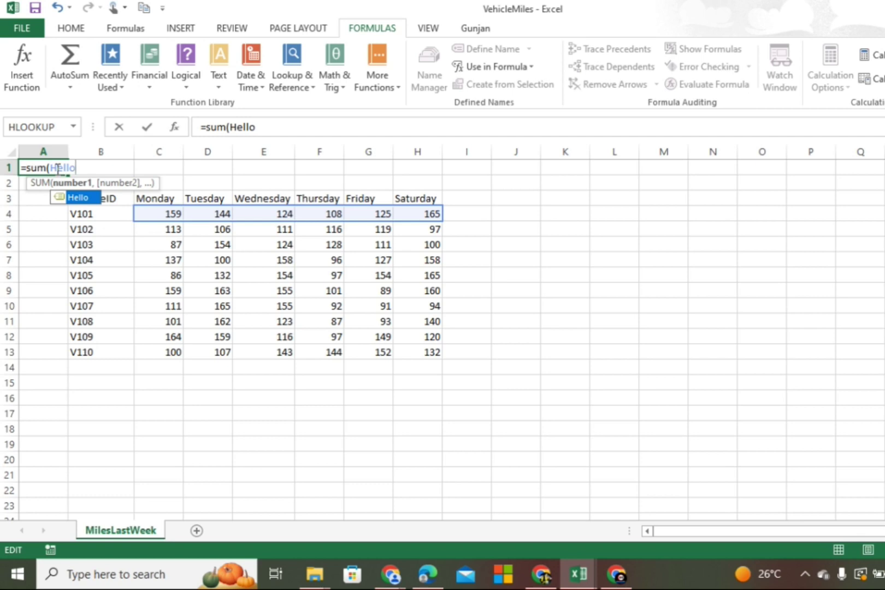
text())
key(Return)
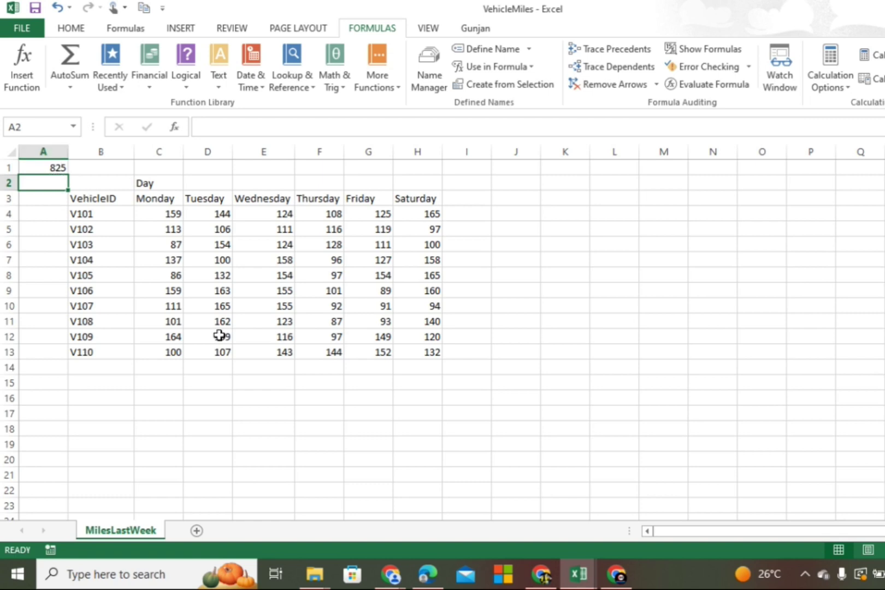
Select V104's cells C7:H7 and define them with the name 'Gunjan' instead of V104_
drag(158, 260, 429, 262)
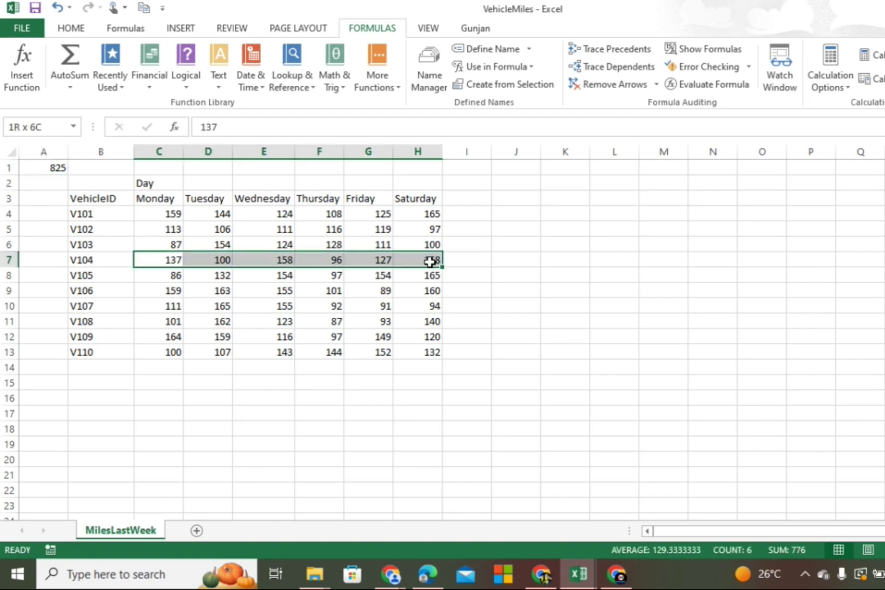
drag(430, 262, 428, 259)
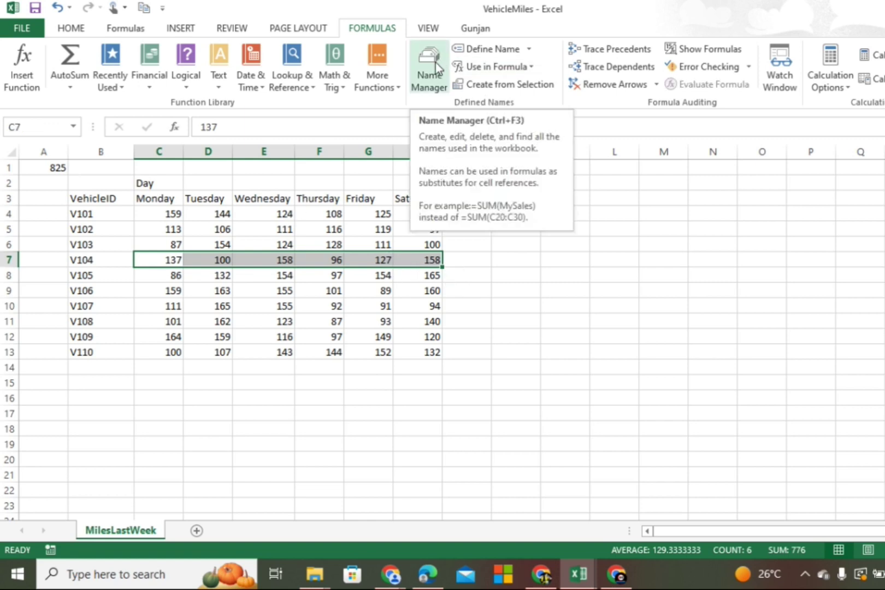
click(480, 49)
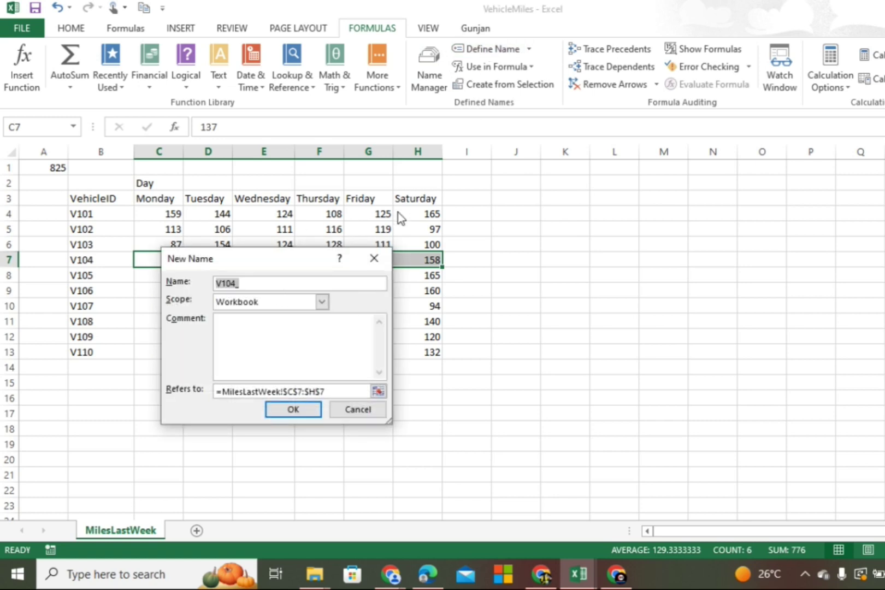
key(BackSpace)
text(Gunjan)
click(299, 415)
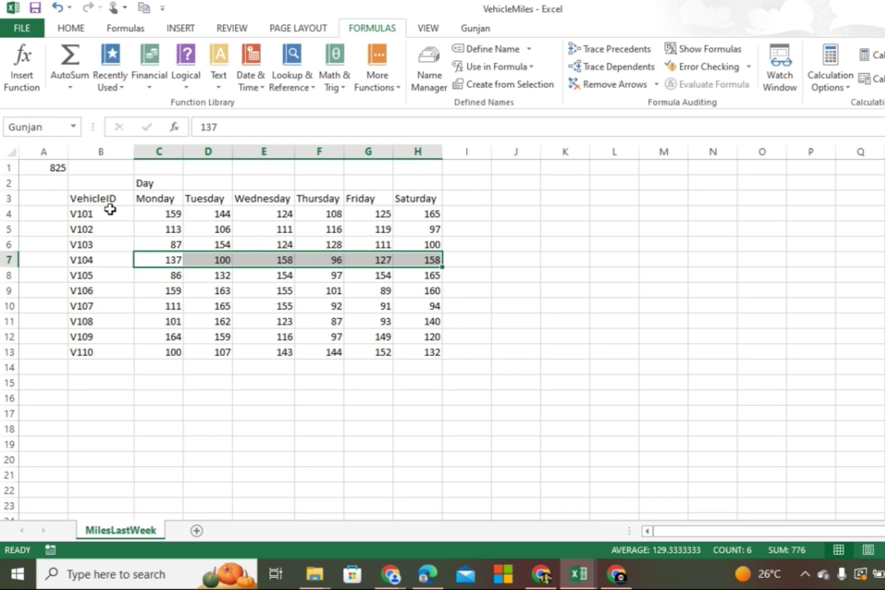
click(58, 182)
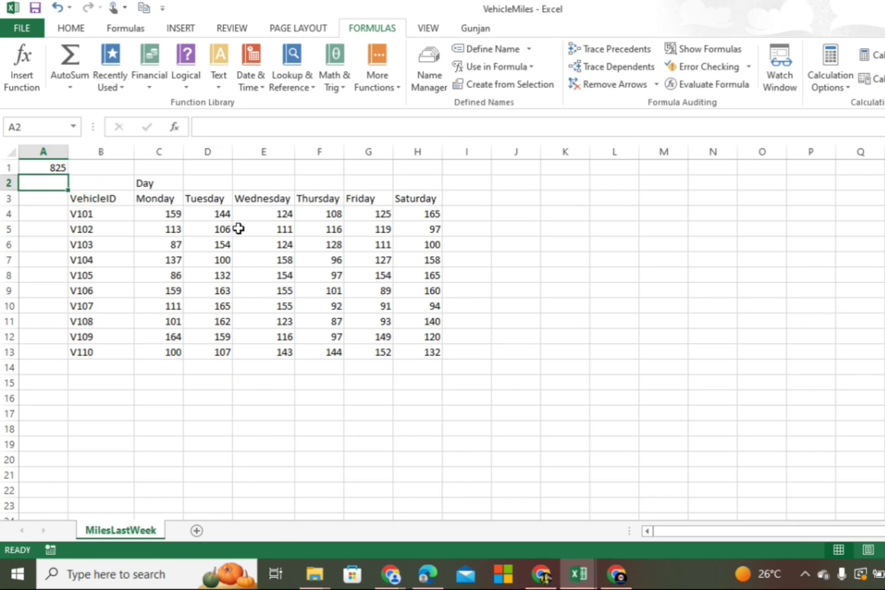
Enter =SUM(Gunjan) in A2 to show 776, then check the A2 and A1 formulas
text(=su)
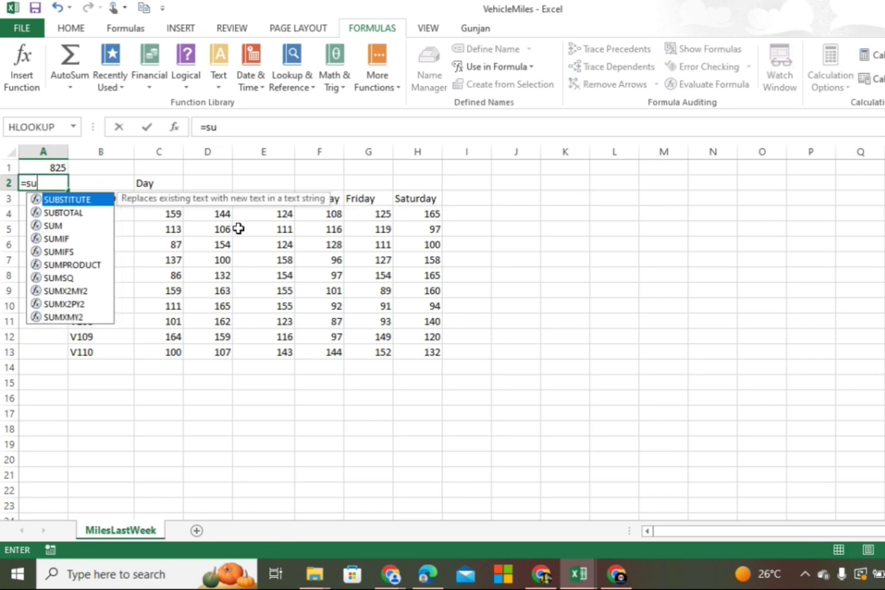
text(m()
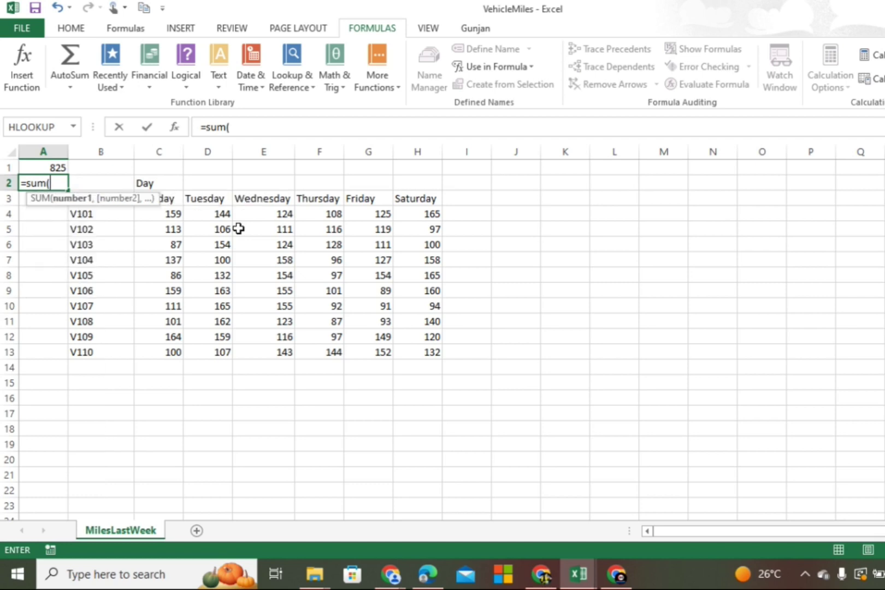
text(Gunjan)
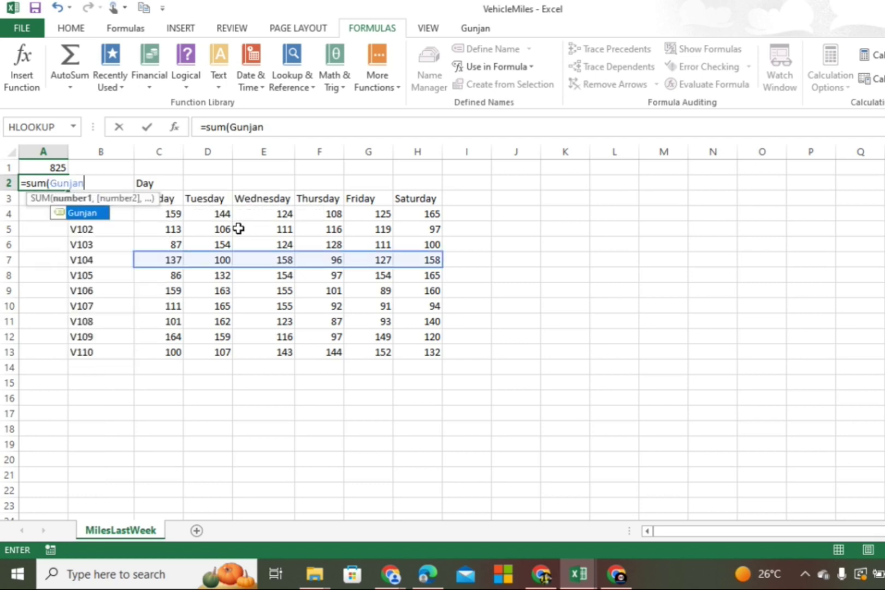
text())
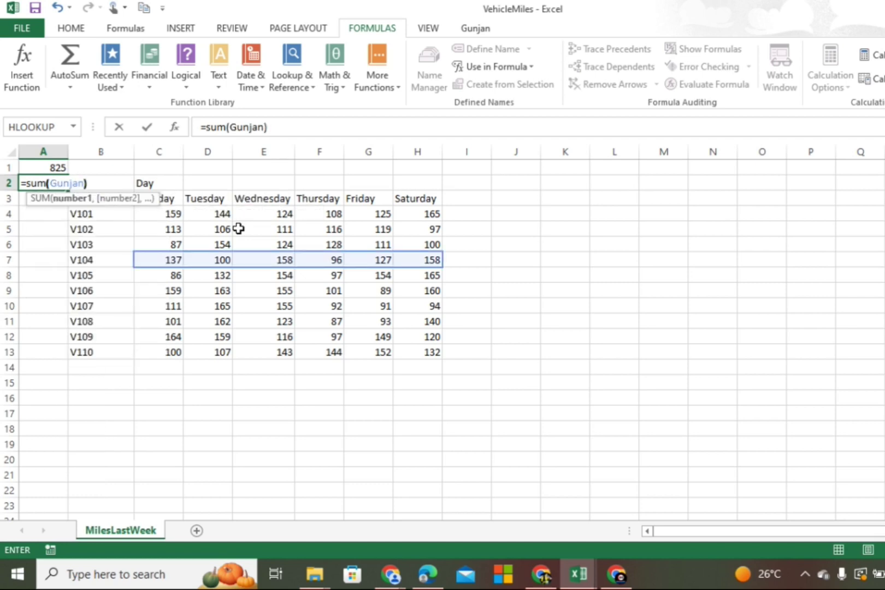
key(Return)
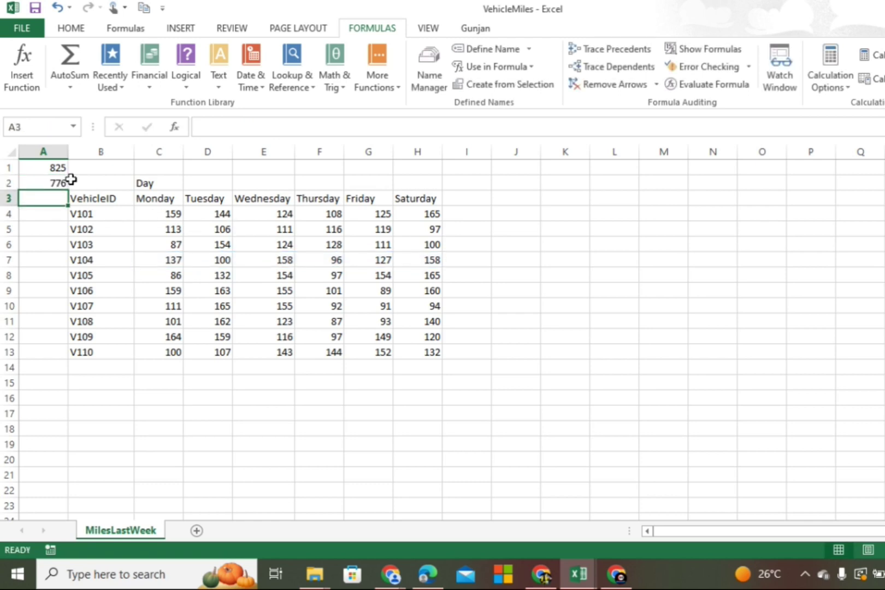
double_click(58, 180)
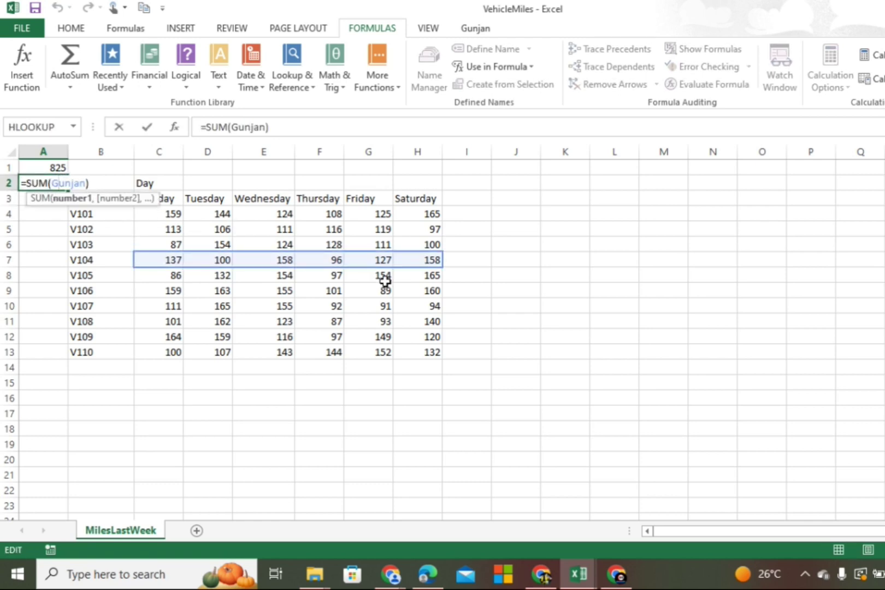
click(44, 166)
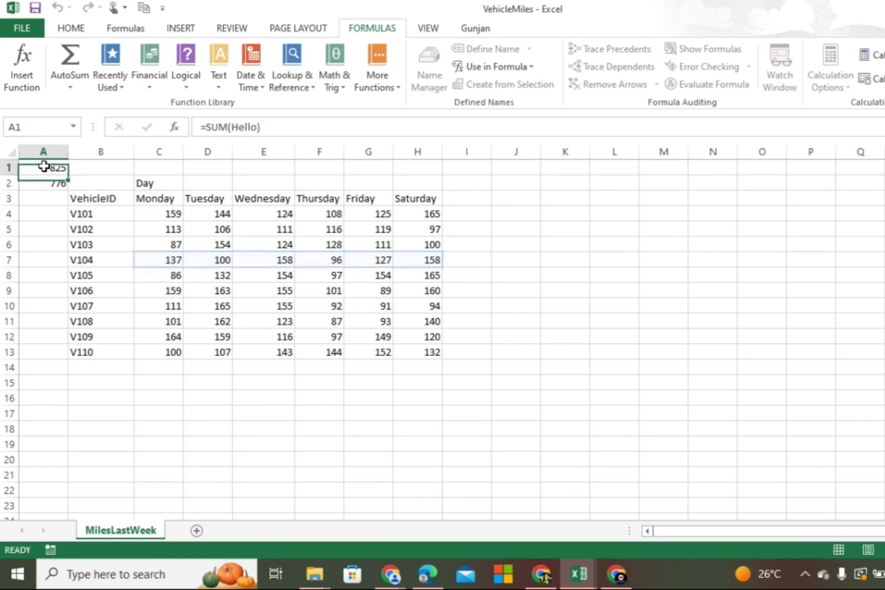
double_click(43, 165)
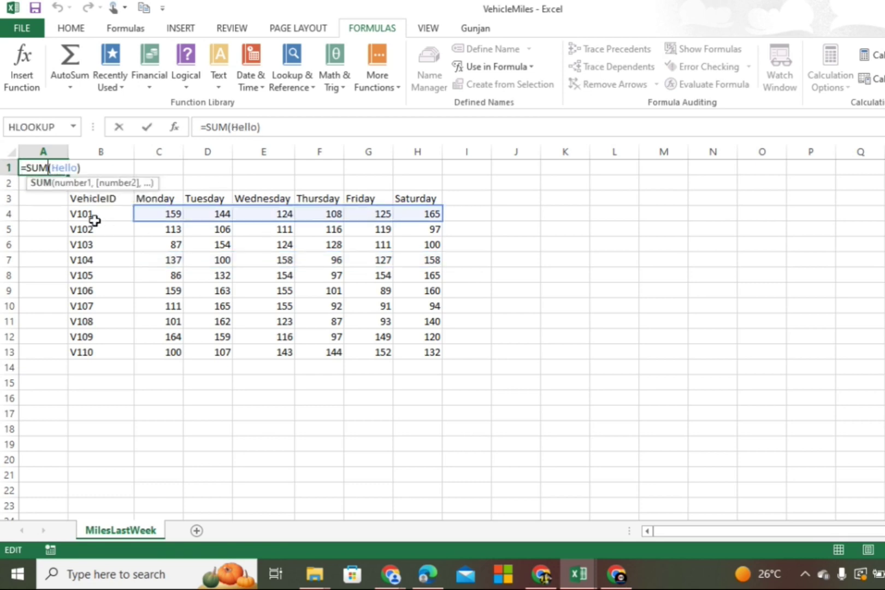
click(43, 290)
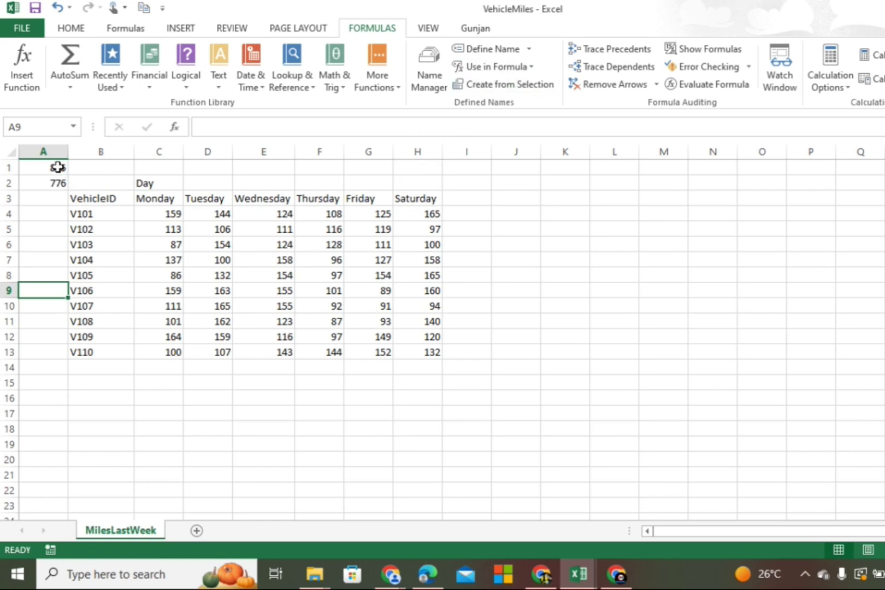
Select a few cells around the table, then return to the Step by Step PDF guide
click(484, 309)
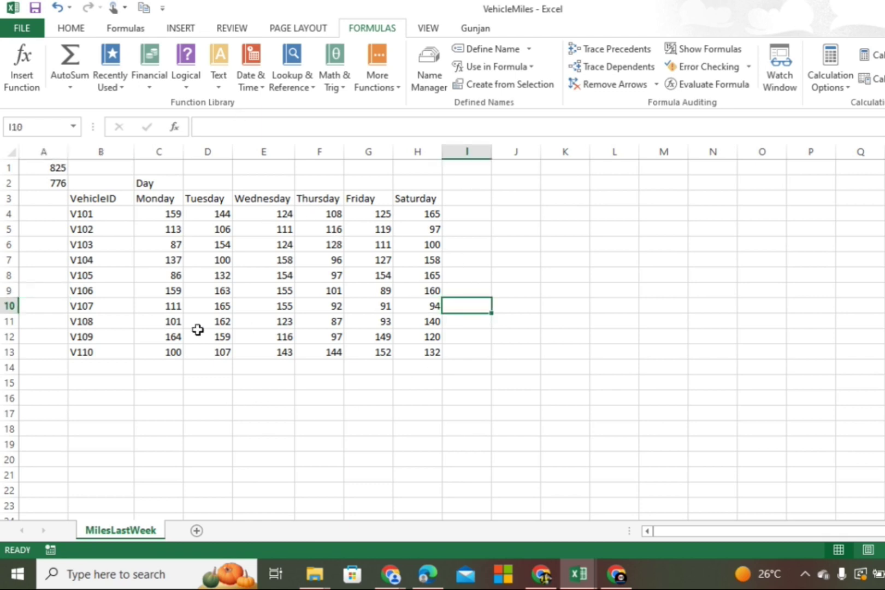
key(Up)
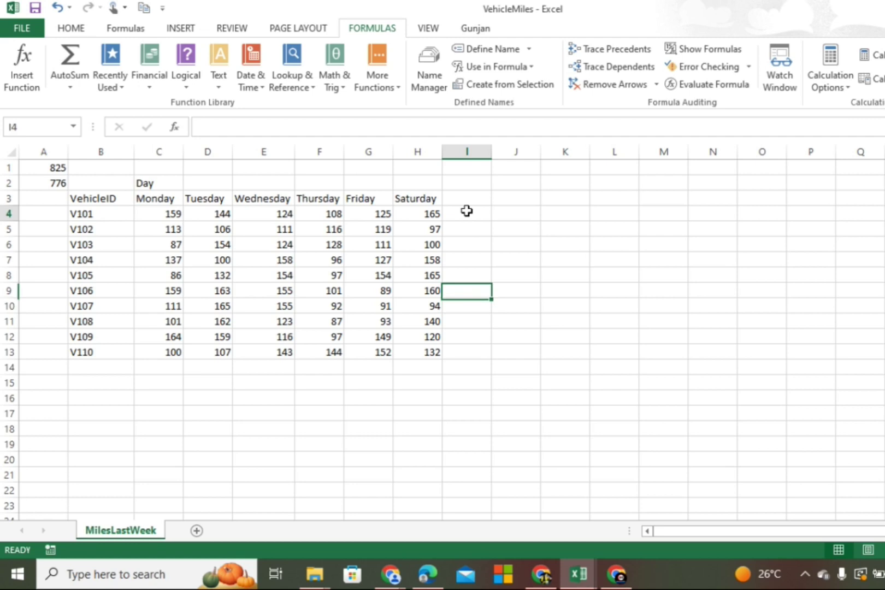
click(466, 211)
click(264, 243)
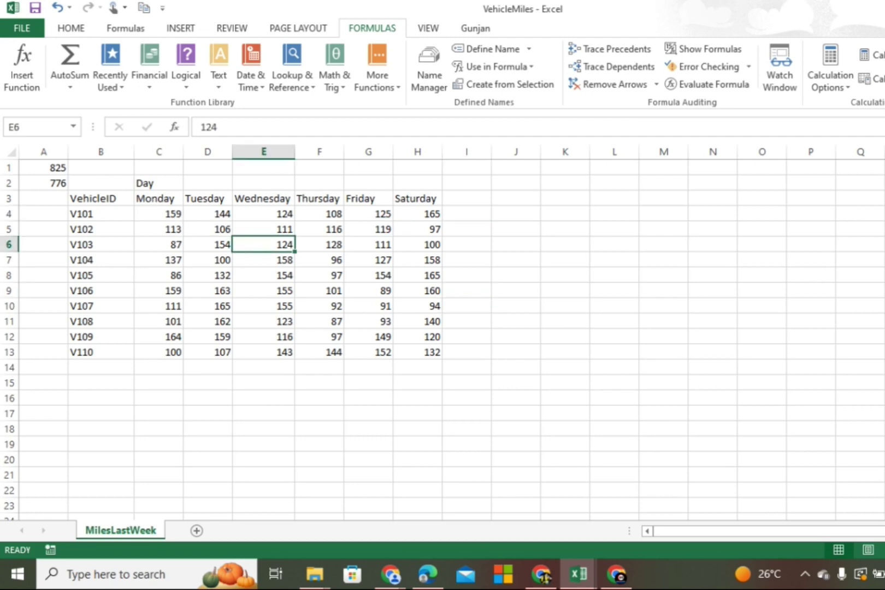
click(434, 578)
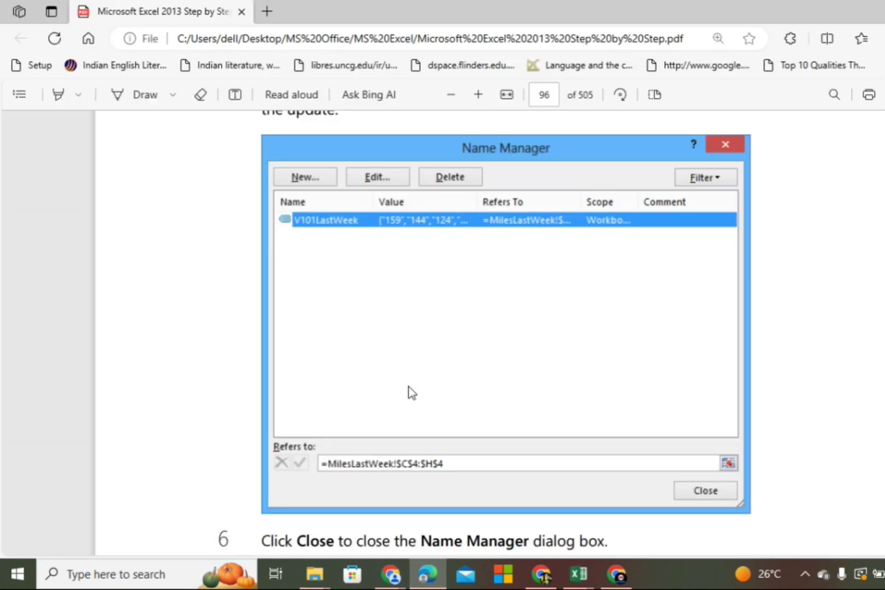
Read steps 7–12 and CLEAN UP on PDF page 97, then switch to the VehicleMiles workbook in Excel
scroll(411, 392, down, 4)
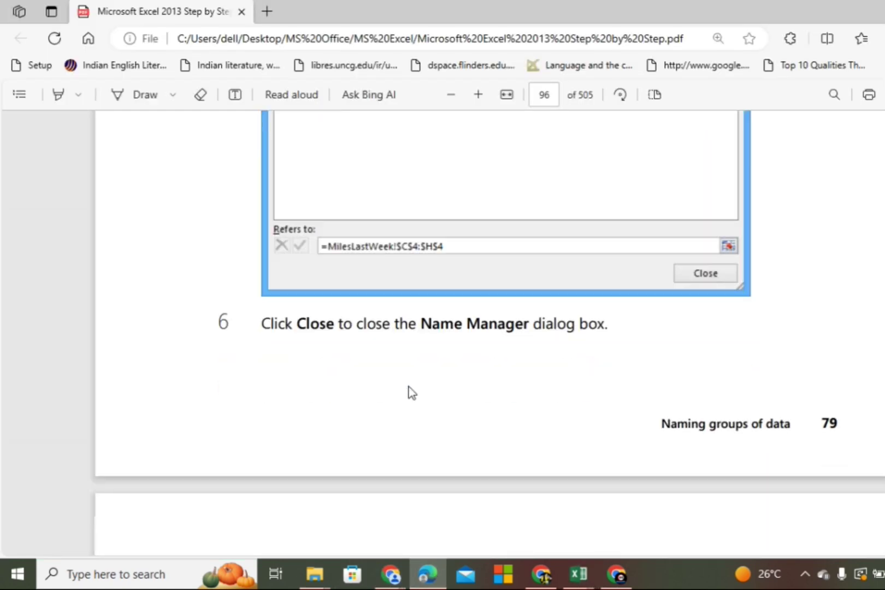
scroll(411, 392, down, 5)
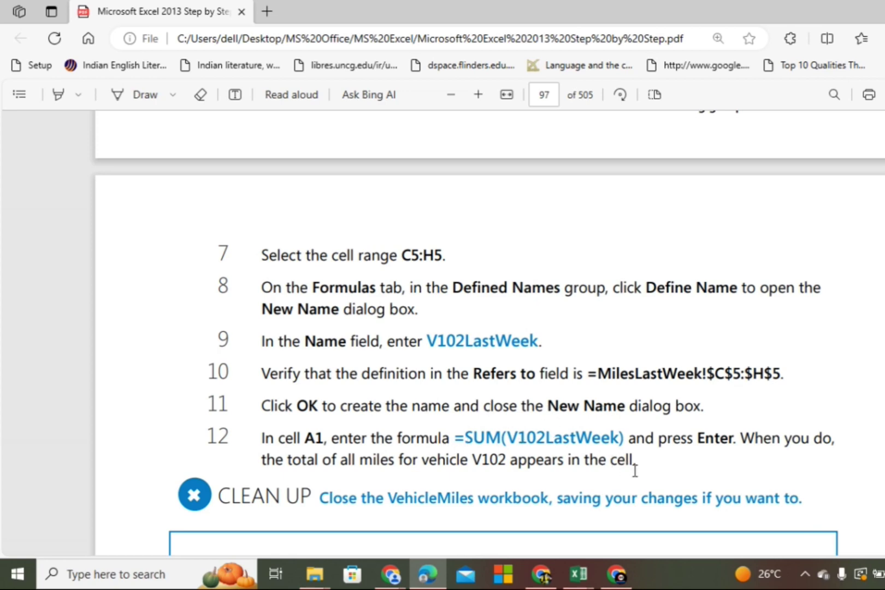
scroll(634, 470, down, 1)
scroll(635, 471, down, 2)
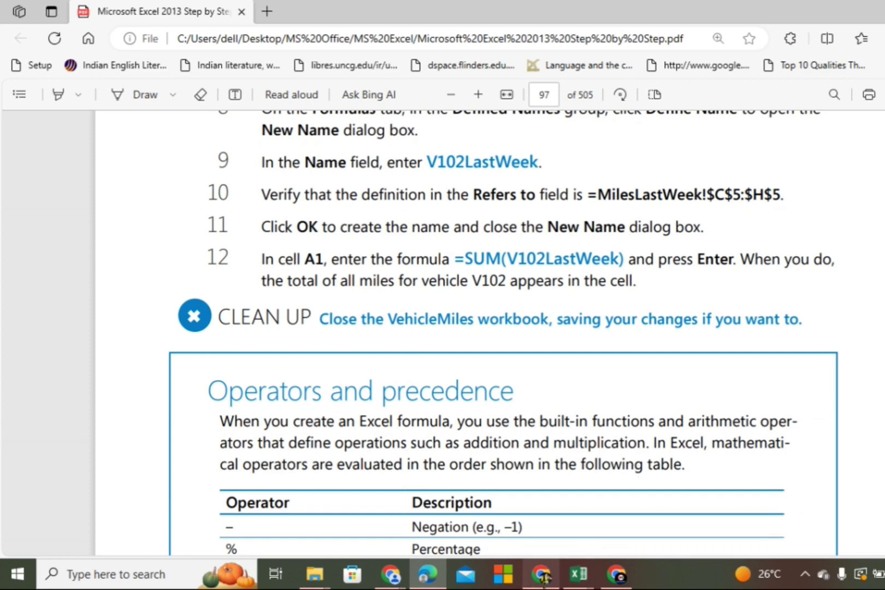
click(579, 573)
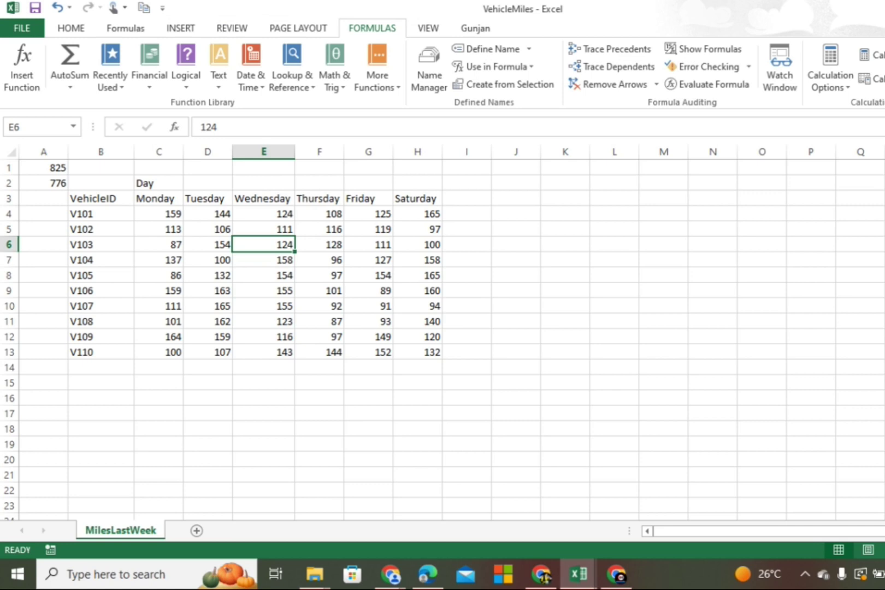
Close the VehicleMiles workbook with Alt+F4, choosing Don't Save to discard changes
key(alt+F4)
click(525, 315)
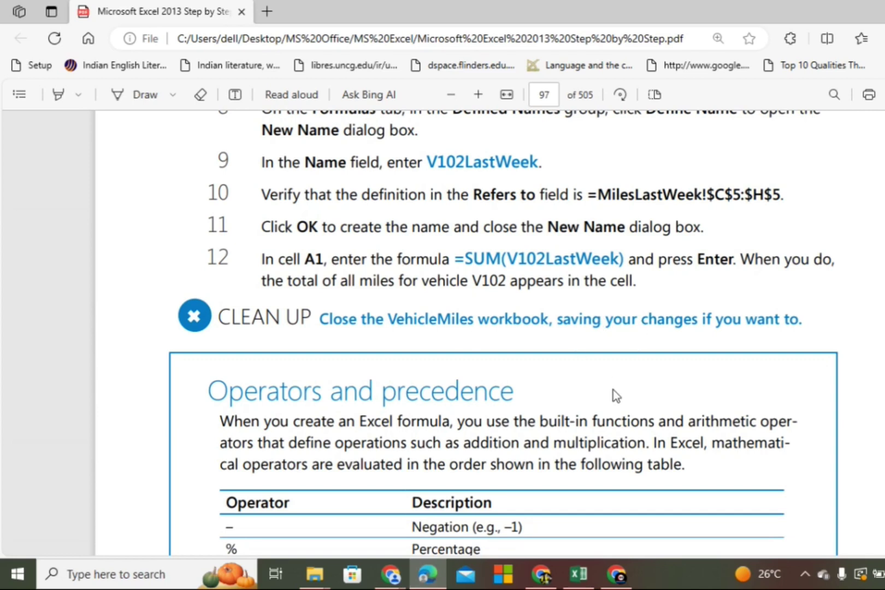
Scroll the PDF through Operators and precedence to the =4+8*3-6 example that evaluates to 22
scroll(613, 390, down, 5)
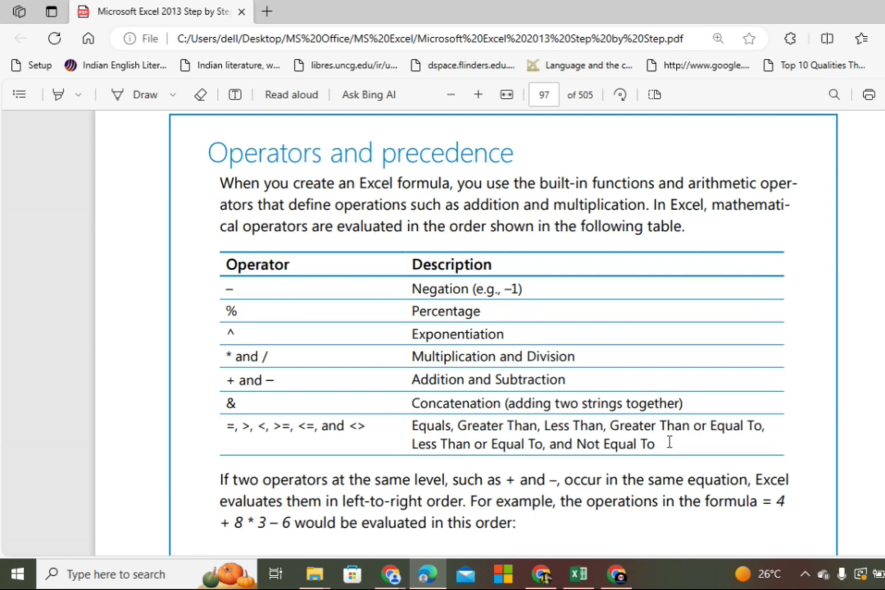
scroll(669, 441, down, 1)
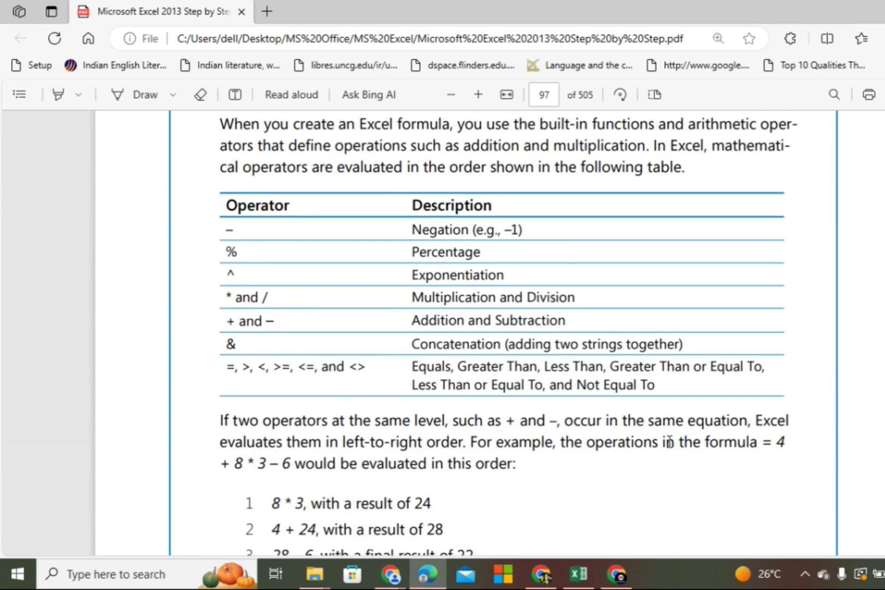
scroll(669, 441, down, 2)
scroll(669, 441, down, 3)
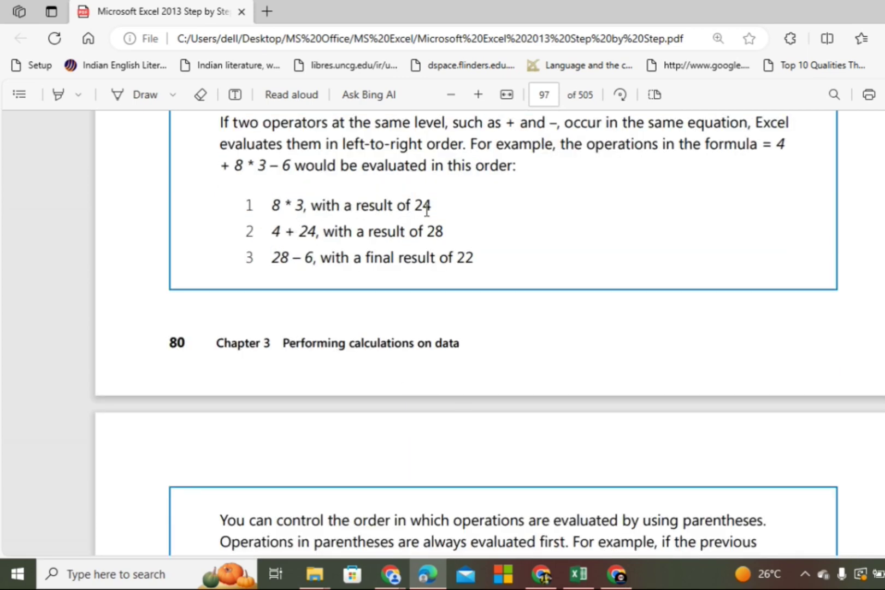
scroll(495, 265, down, 1)
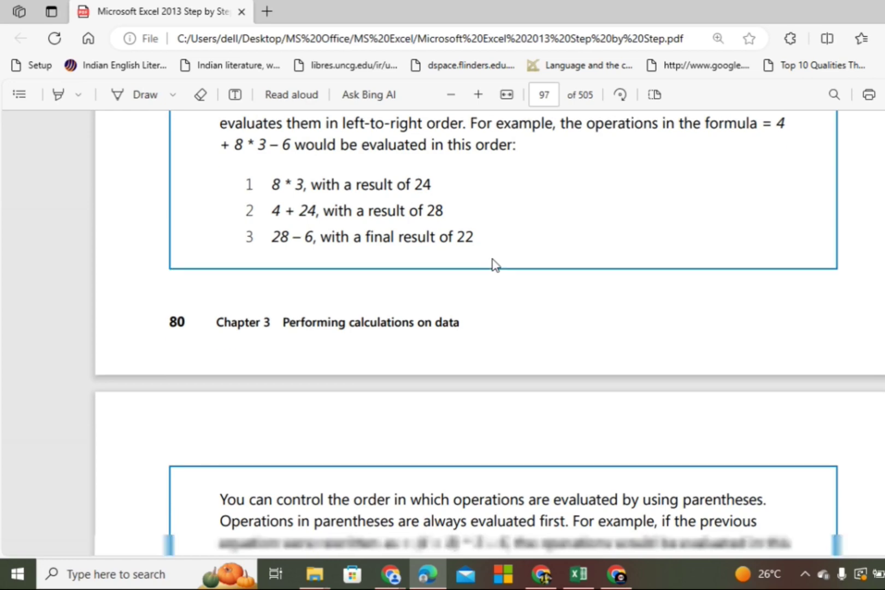